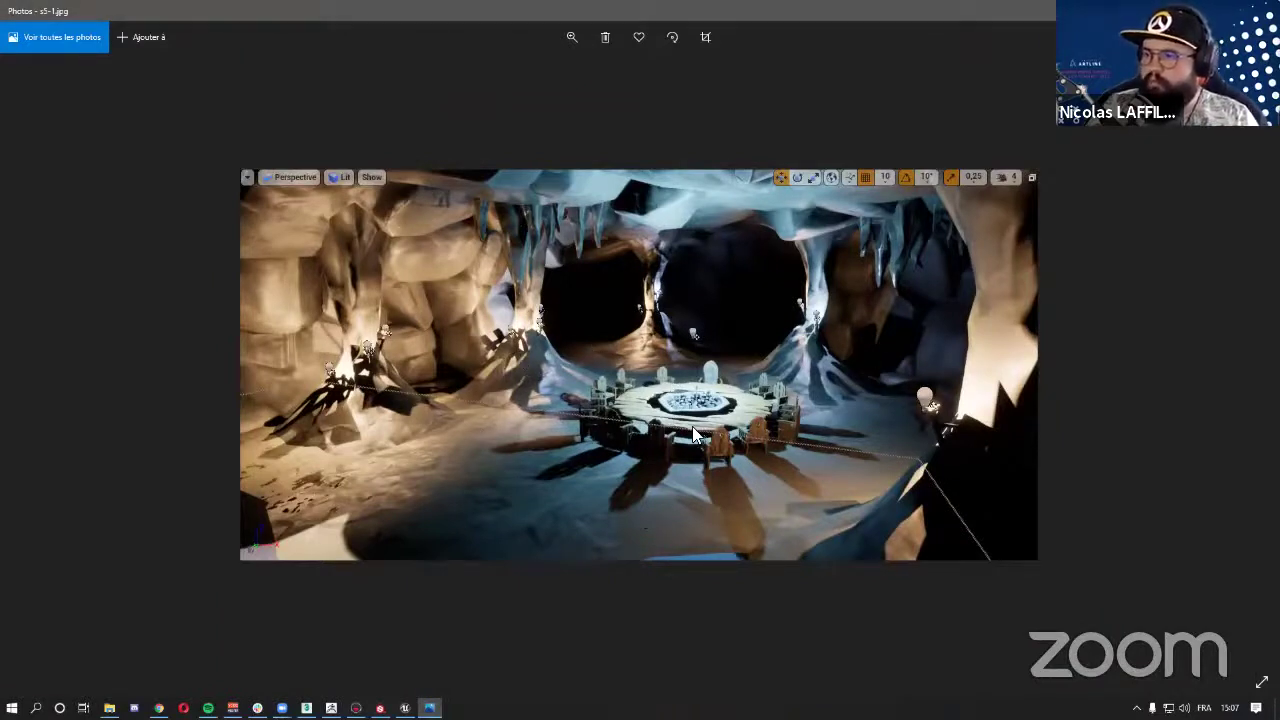
- Browse the cave environment renders from s5-1 through s6-4, examining the s6-2 image up close
key(Right)
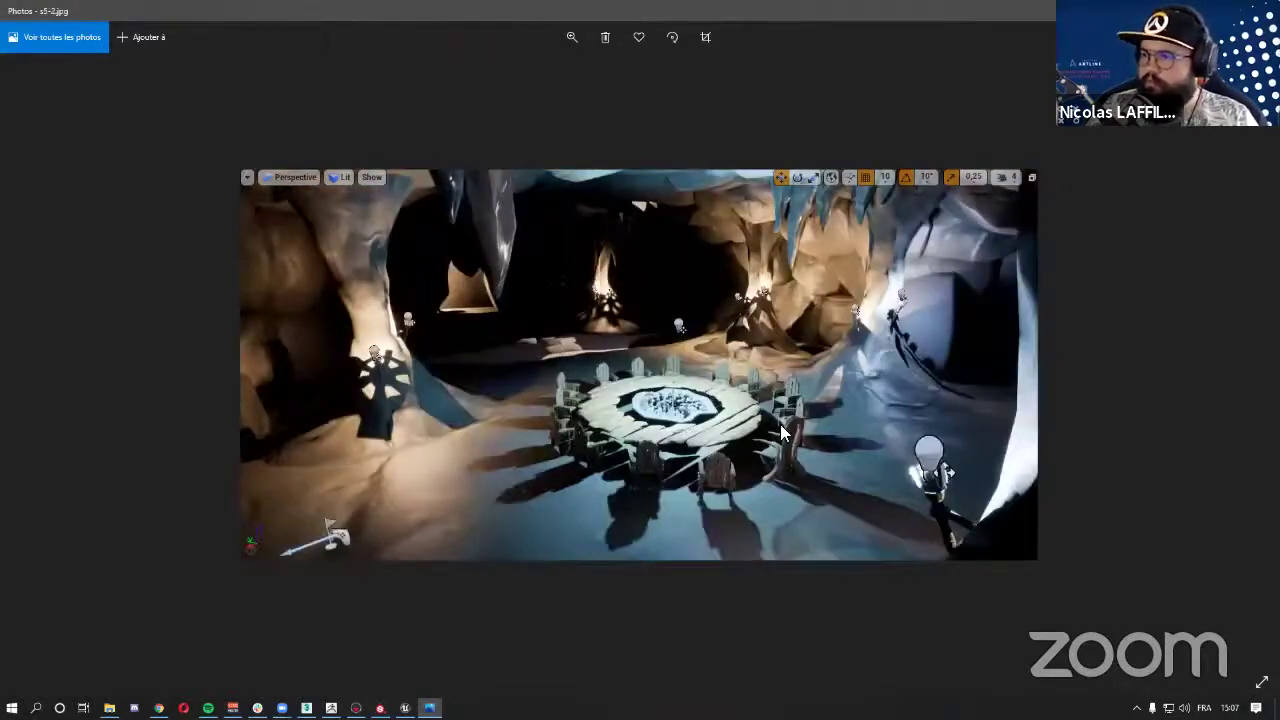
key(Right)
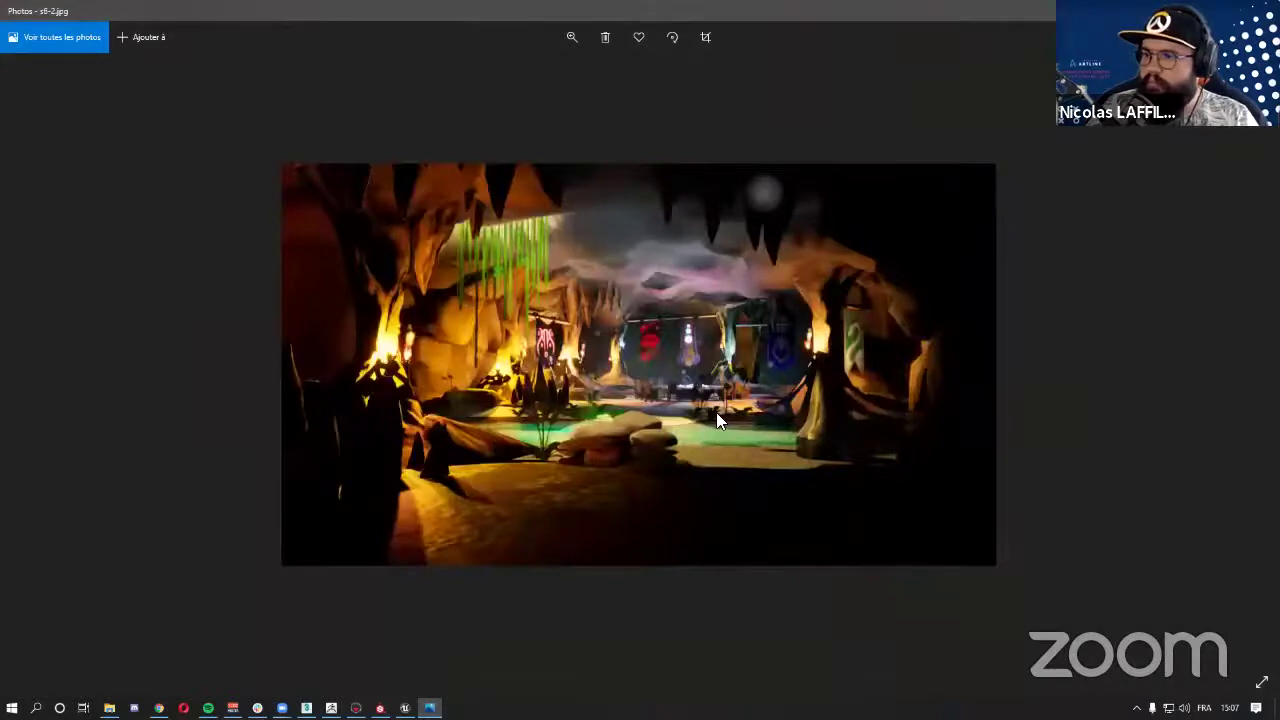
scroll(735, 383, up, 3)
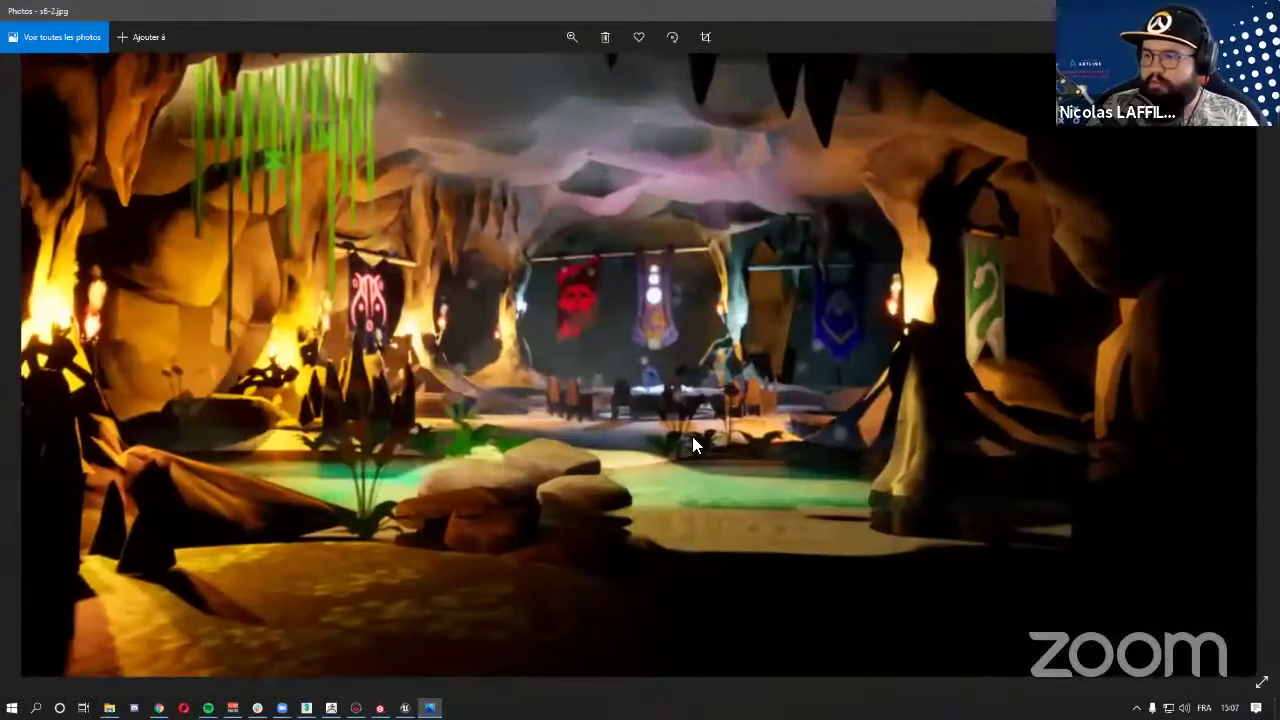
scroll(745, 420, down, 3)
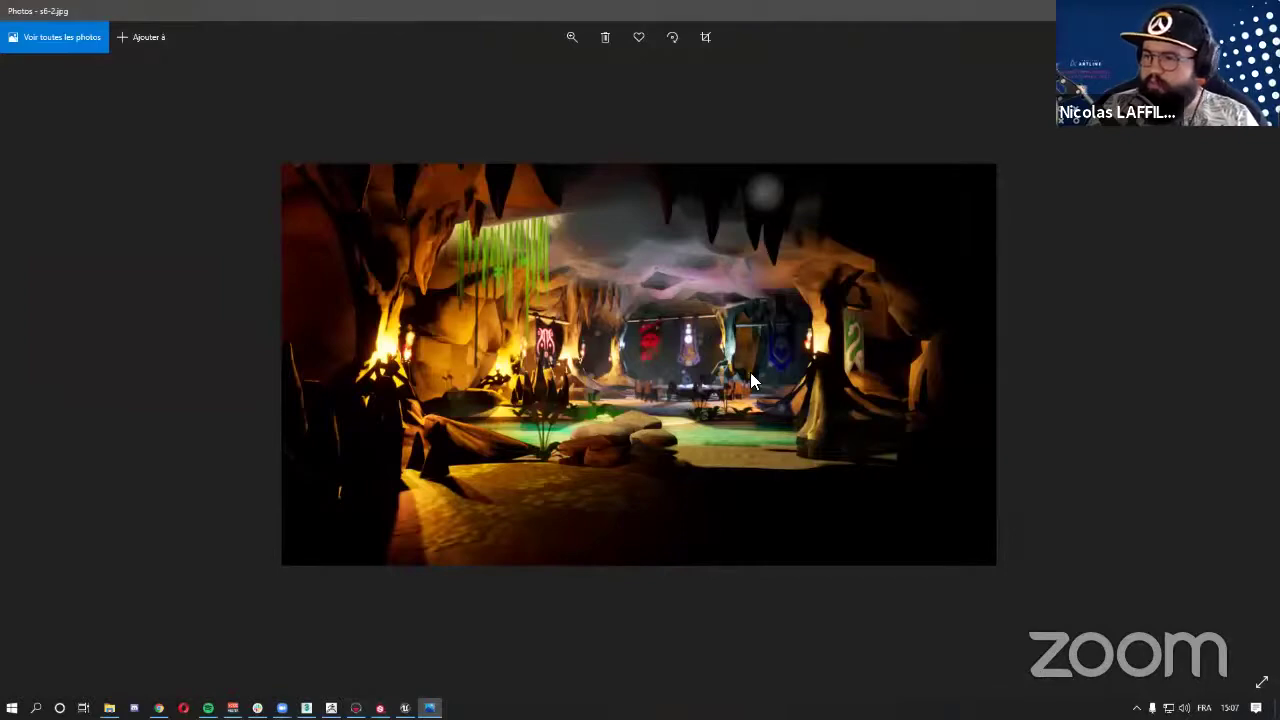
key(Right)
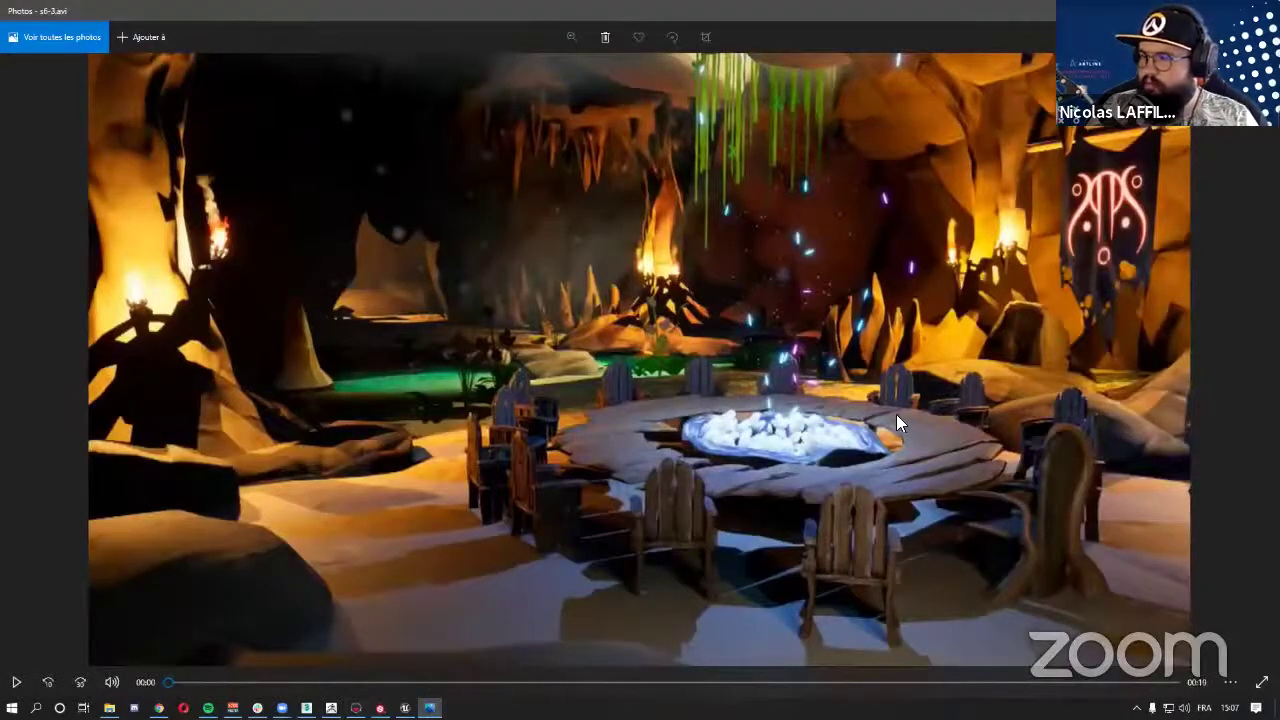
key(Right)
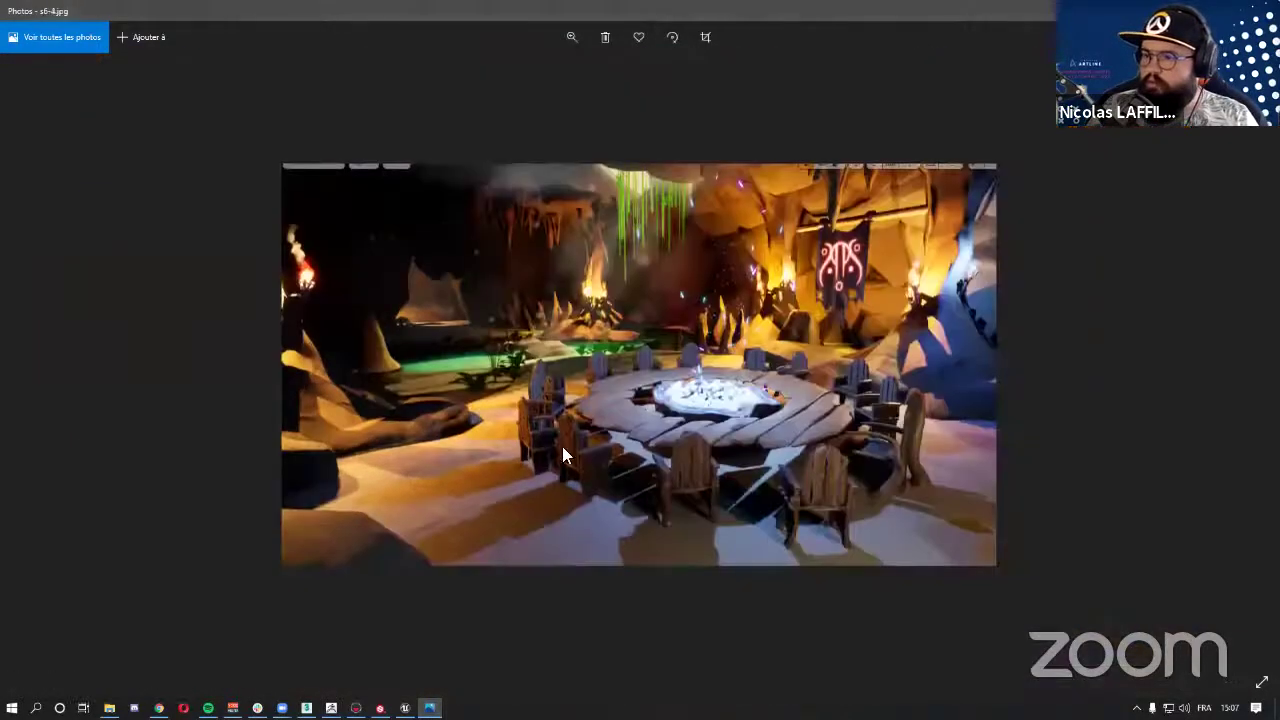
- Play the s6-3 video from the prezPO folder, then close the player
click(109, 708)
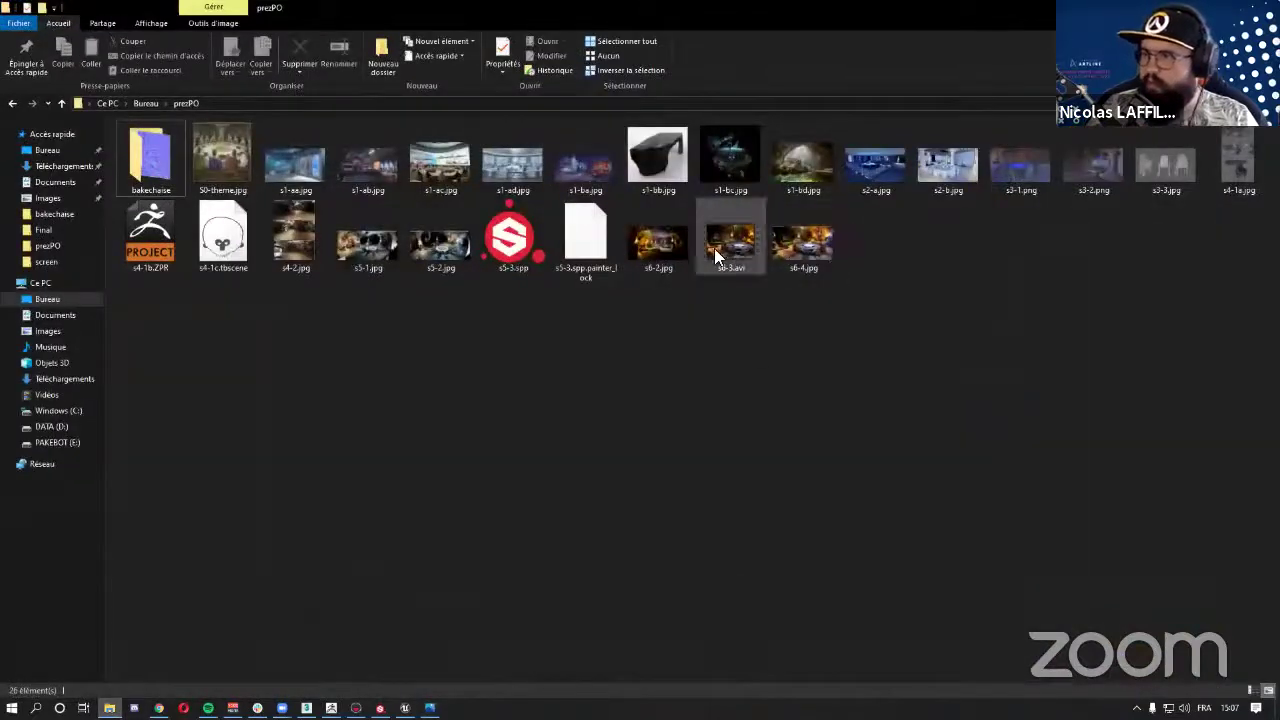
double_click(716, 256)
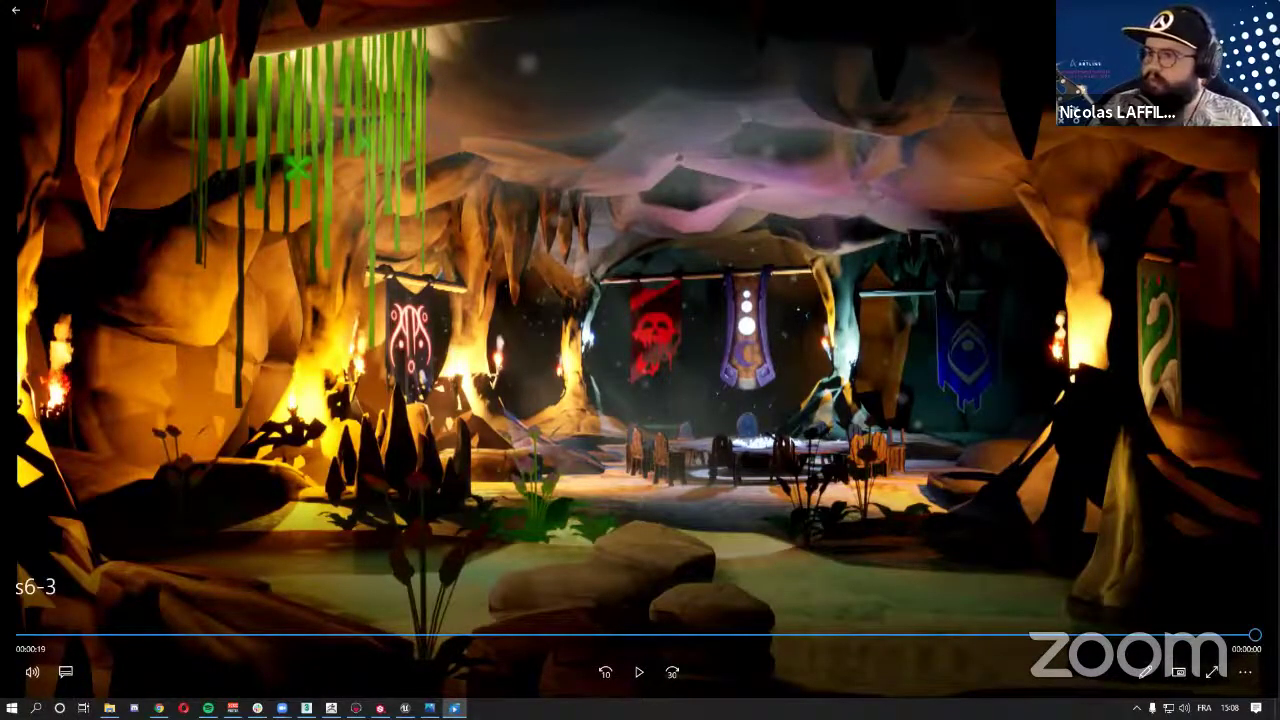
key(alt+F4)
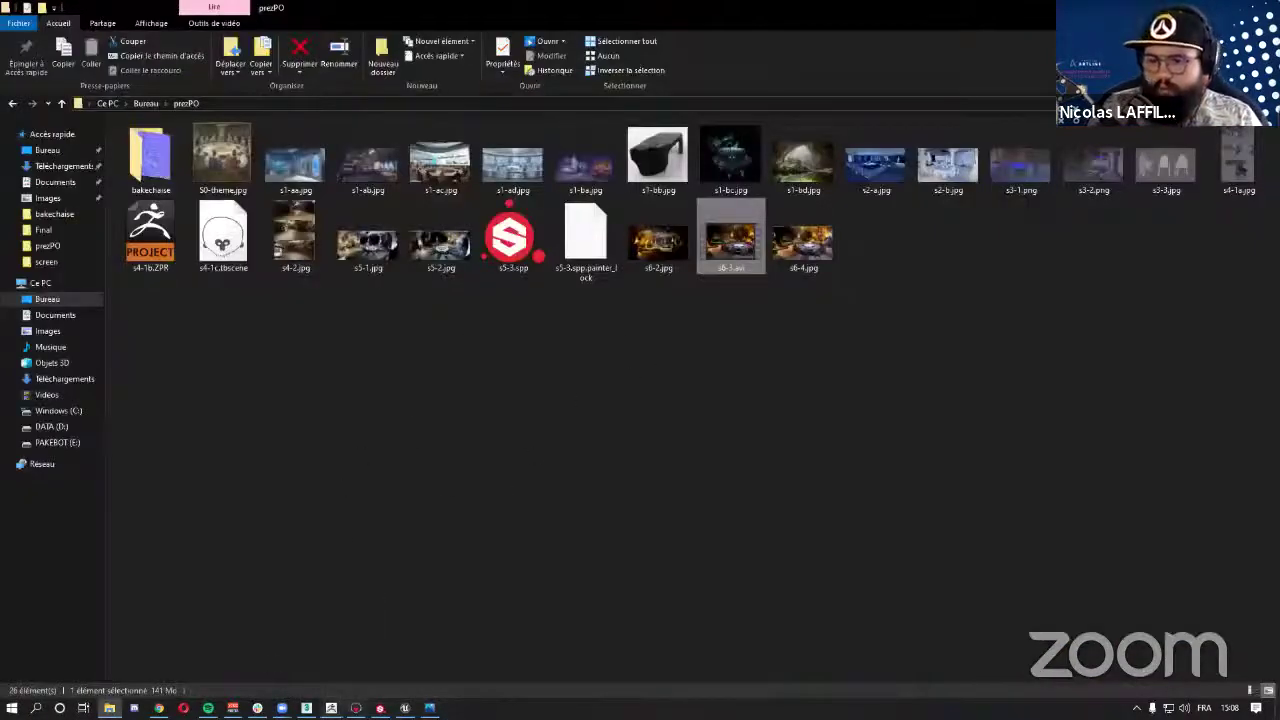
- Switch to 3ds Max, select all parts of the chair and add another Unwrap UVW modifier to them
click(306, 708)
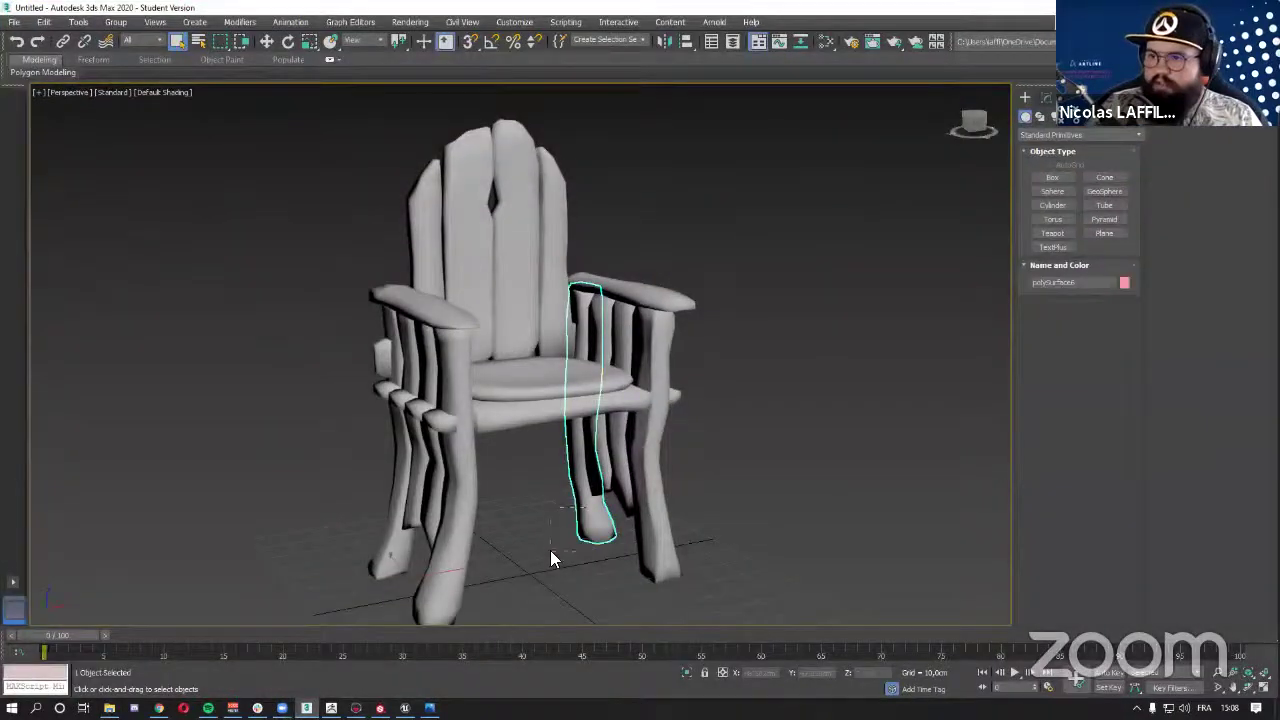
click(550, 552)
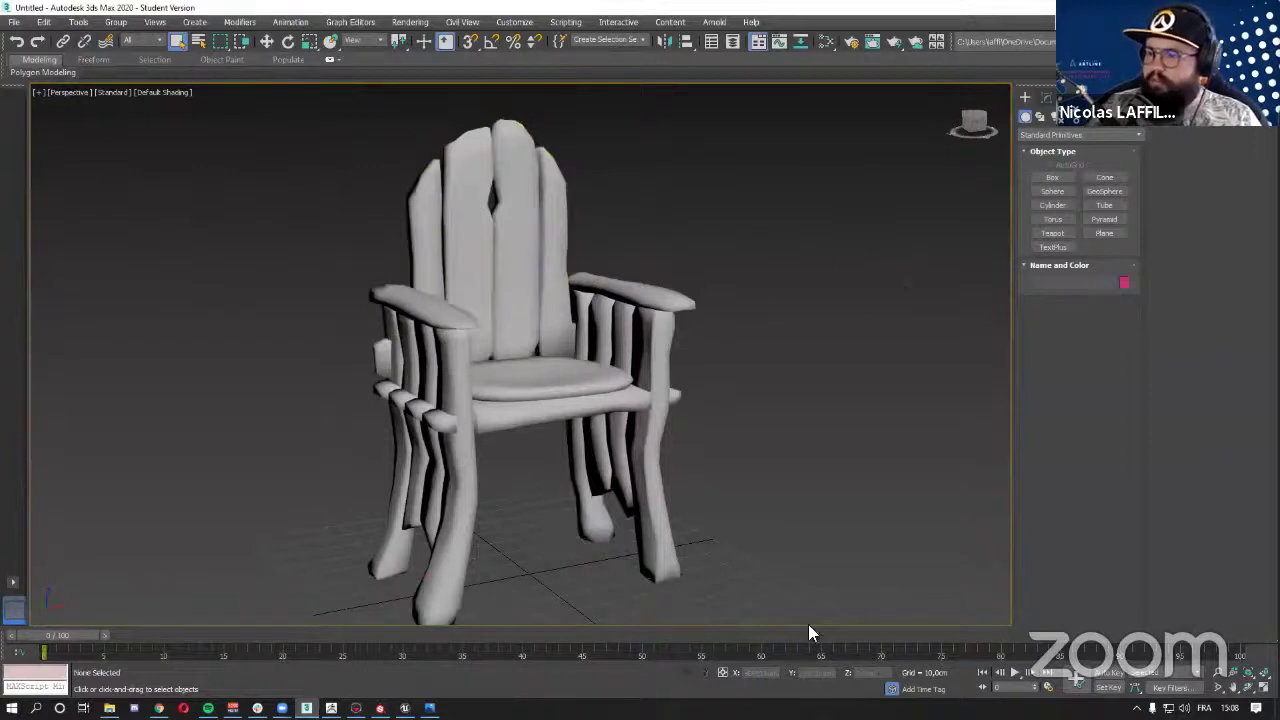
drag(185, 100, 185, 100)
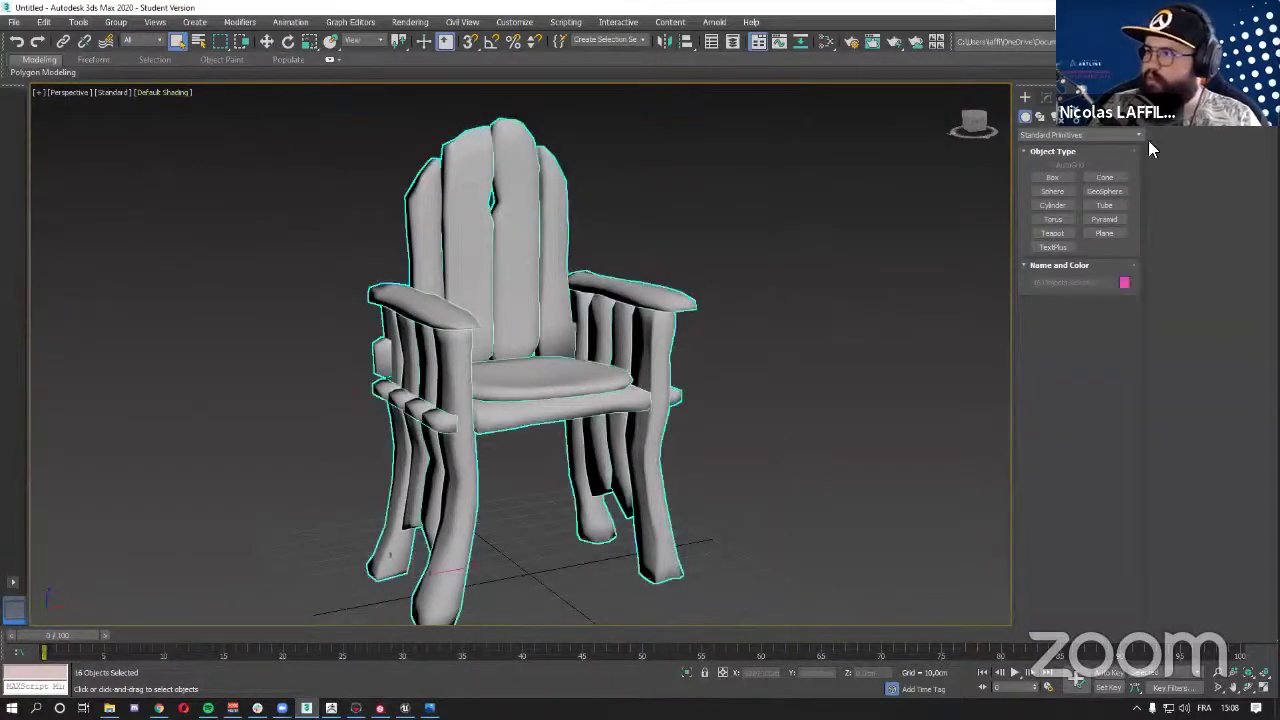
click(1047, 100)
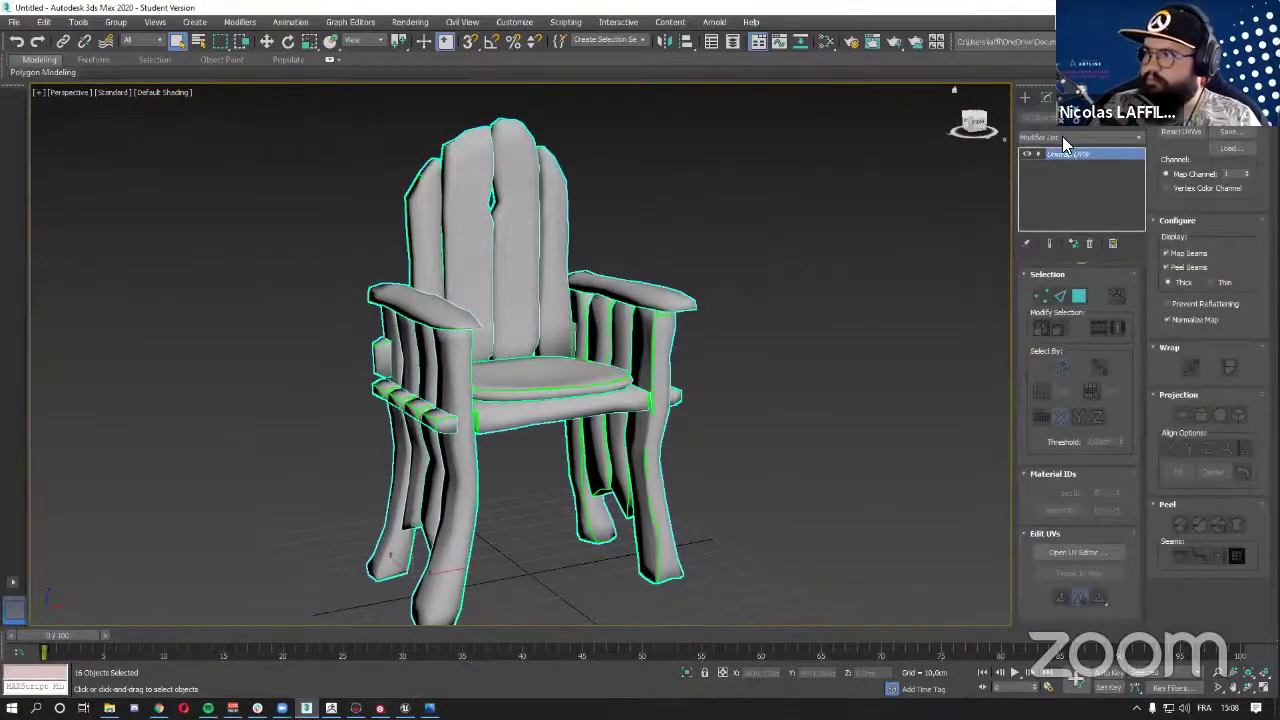
click(1066, 139)
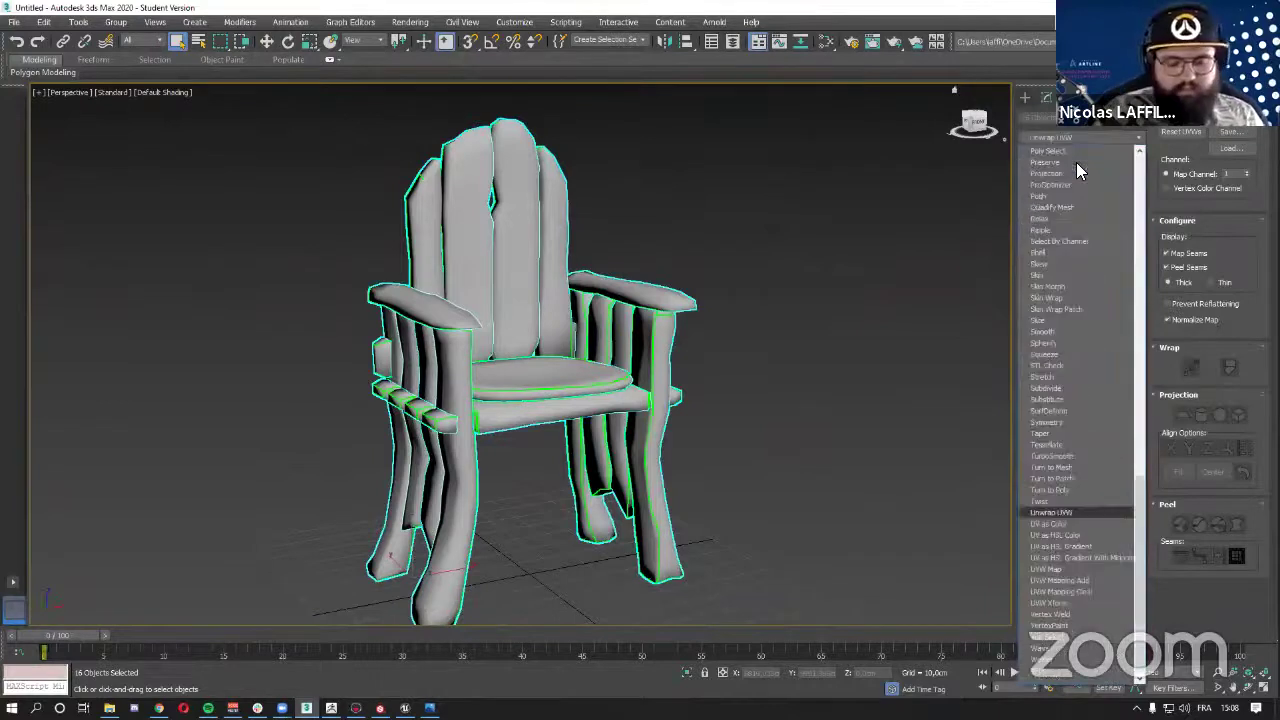
click(1092, 513)
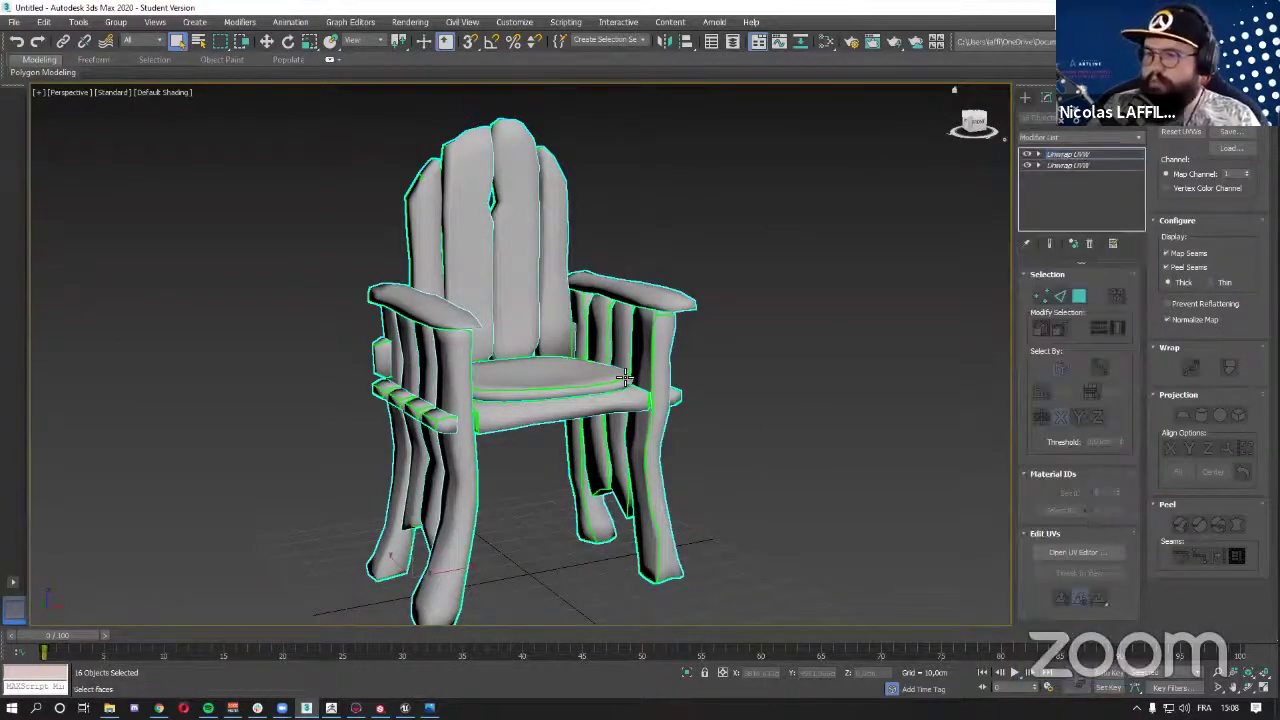
- Open the chair's UV layout in the UV editor, examine its UV islands up close and close the editor
click(1074, 552)
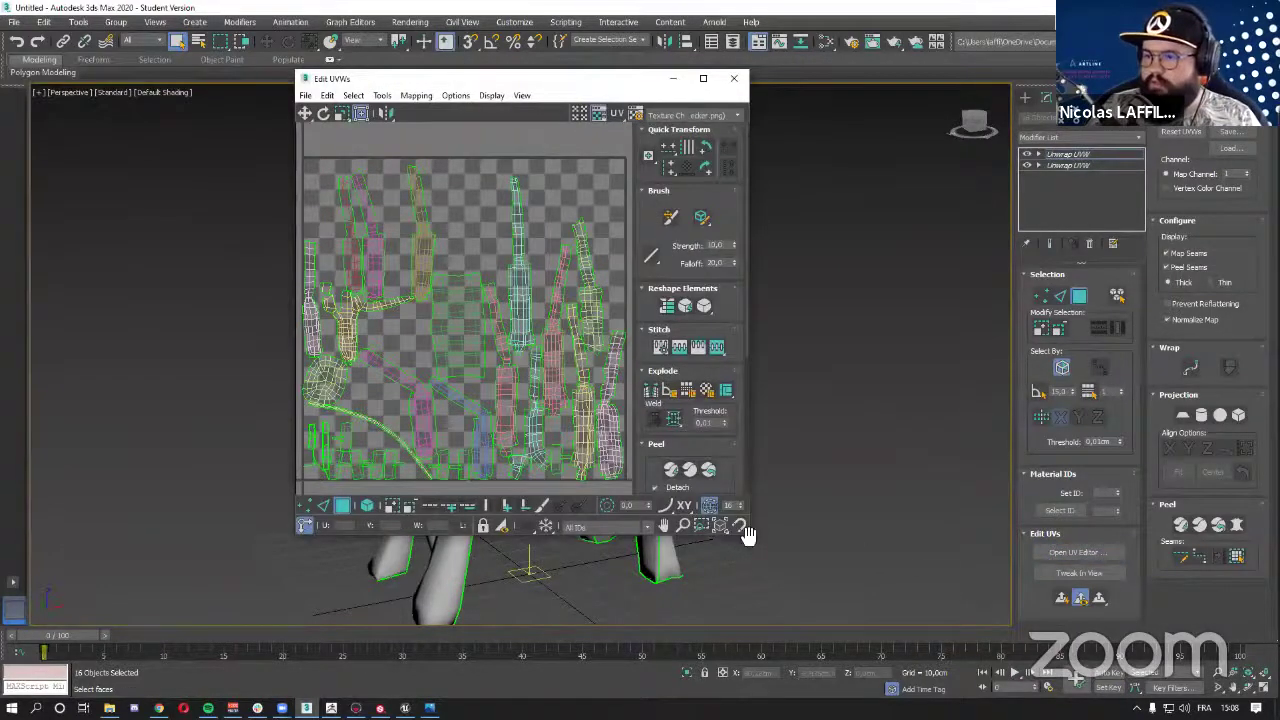
drag(746, 534, 953, 599)
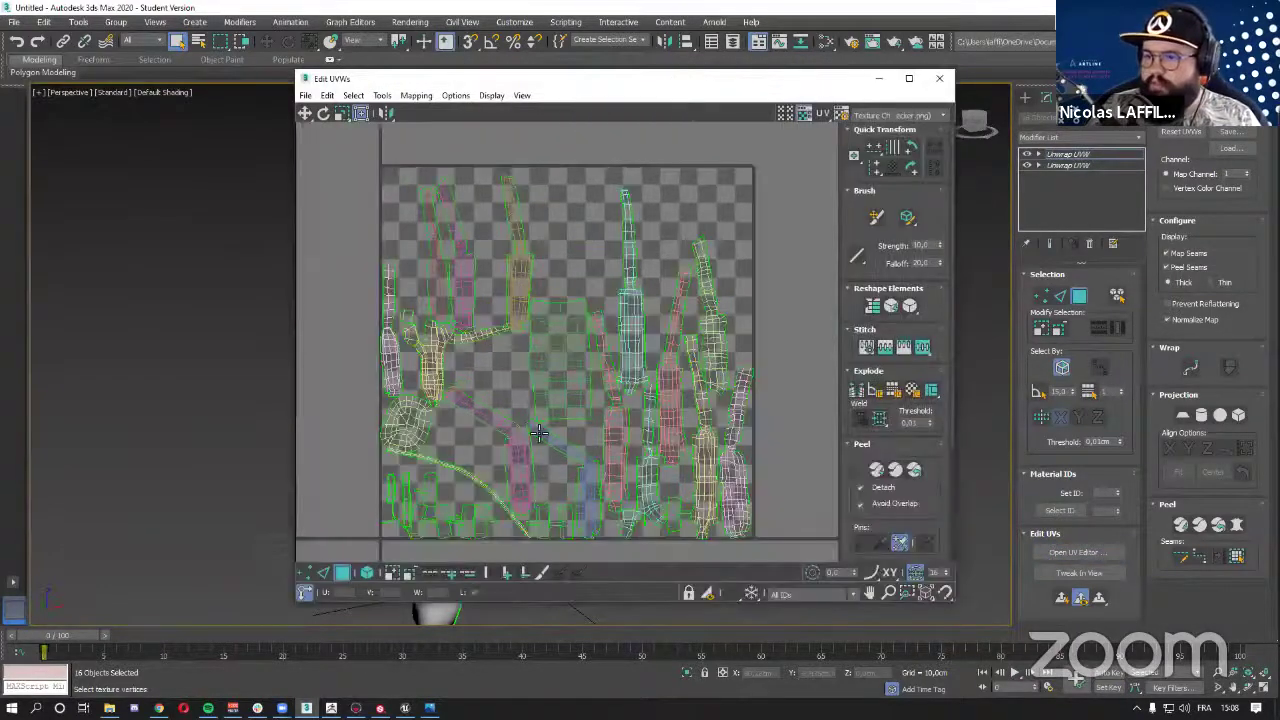
scroll(533, 381, up, 5)
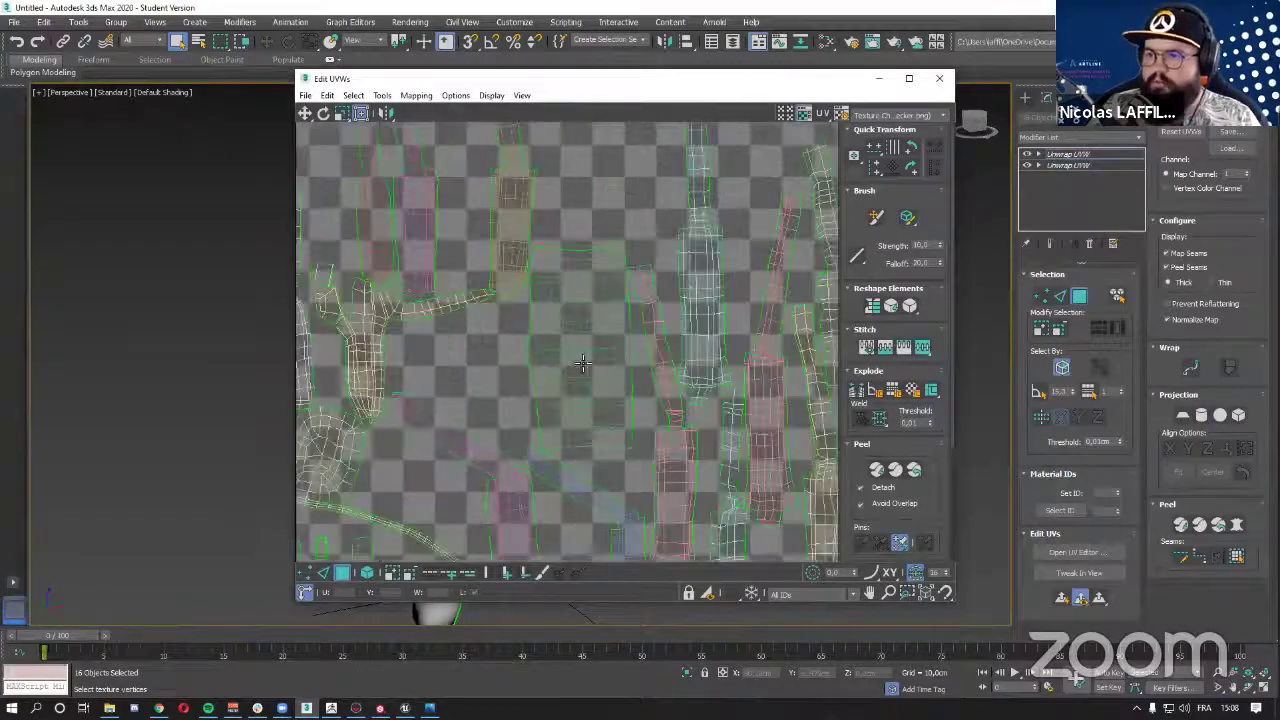
scroll(540, 356, up, 3)
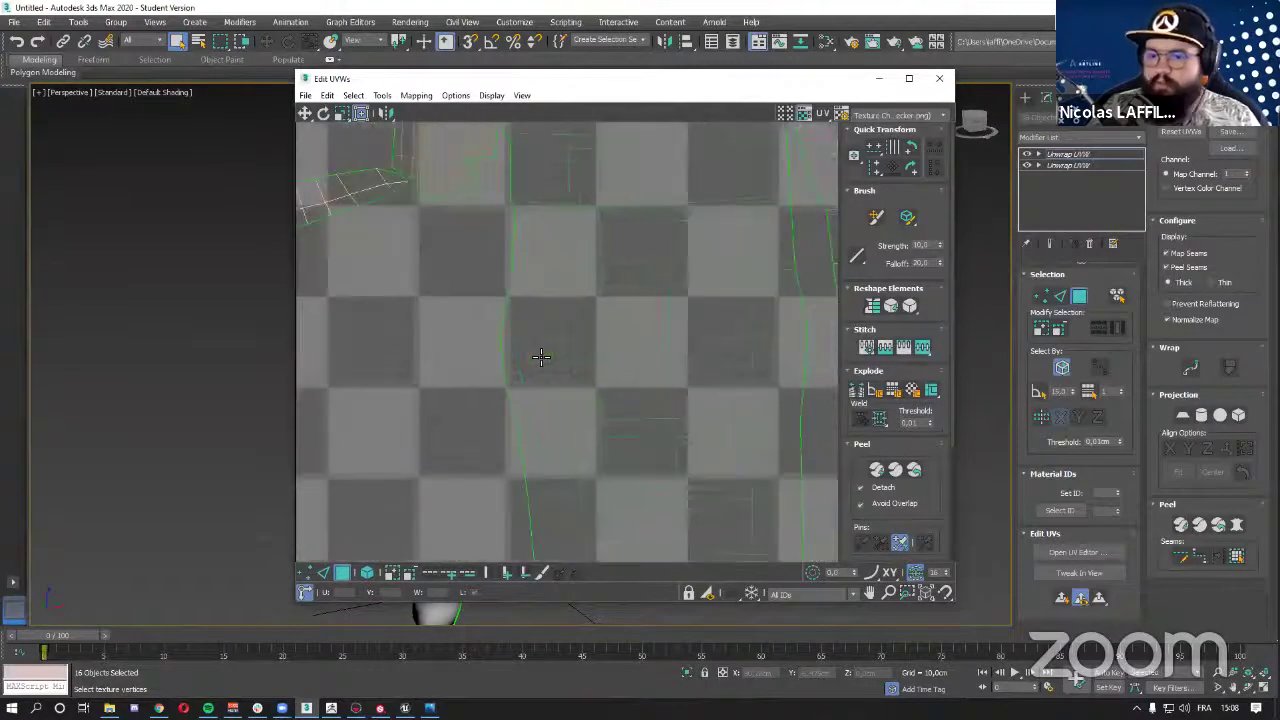
scroll(510, 350, down, 8)
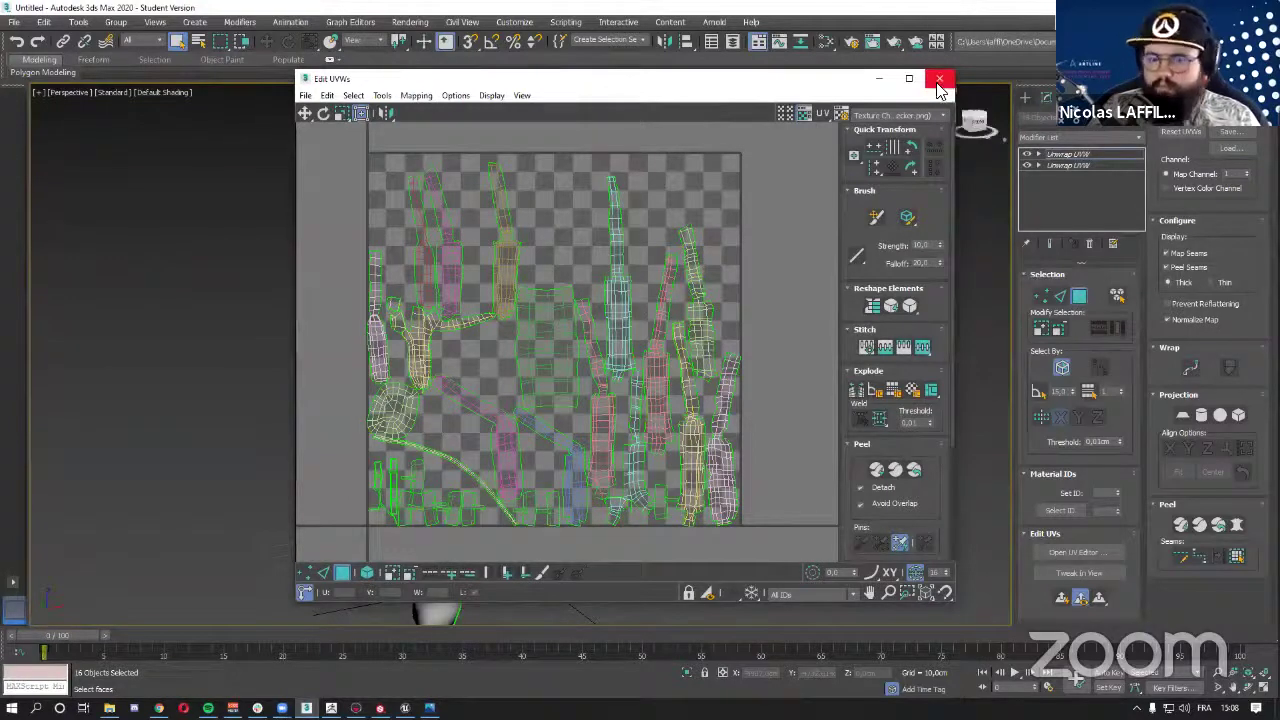
click(940, 80)
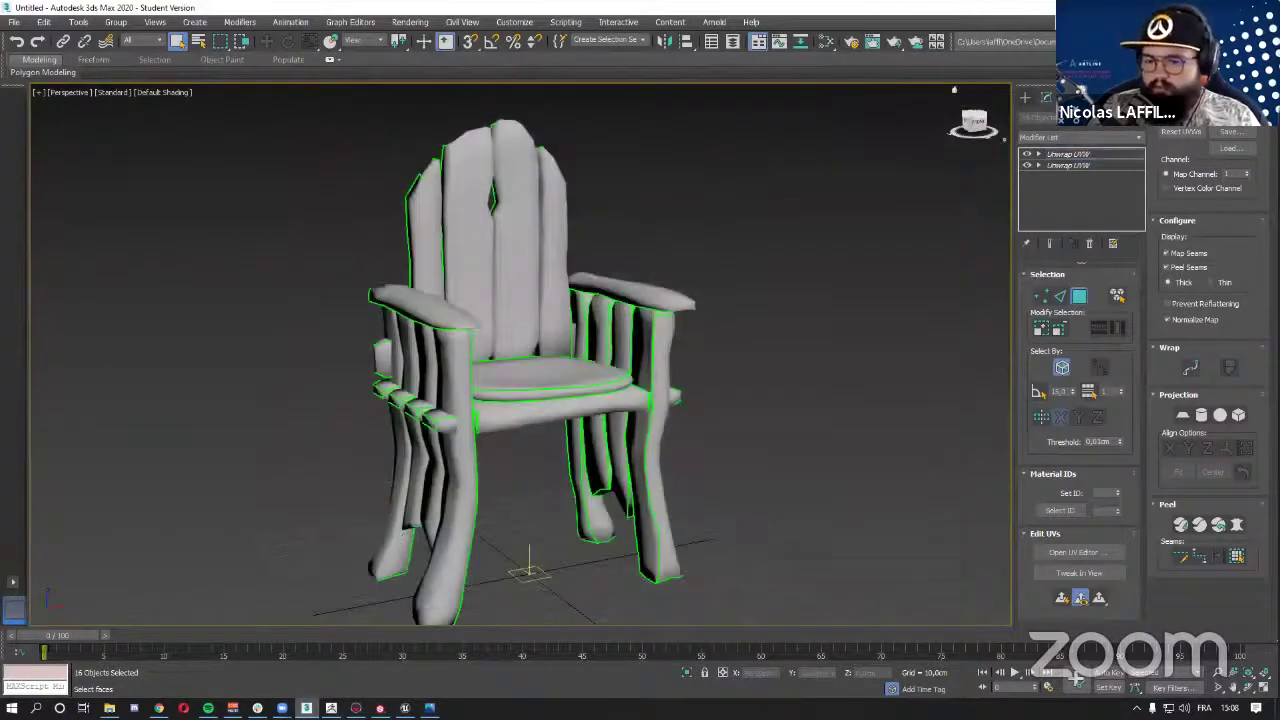
- Switch to ZBrush and examine the sculpted chair from the front and side, including its backrest, armrests and seat
click(1190, 8)
click(331, 708)
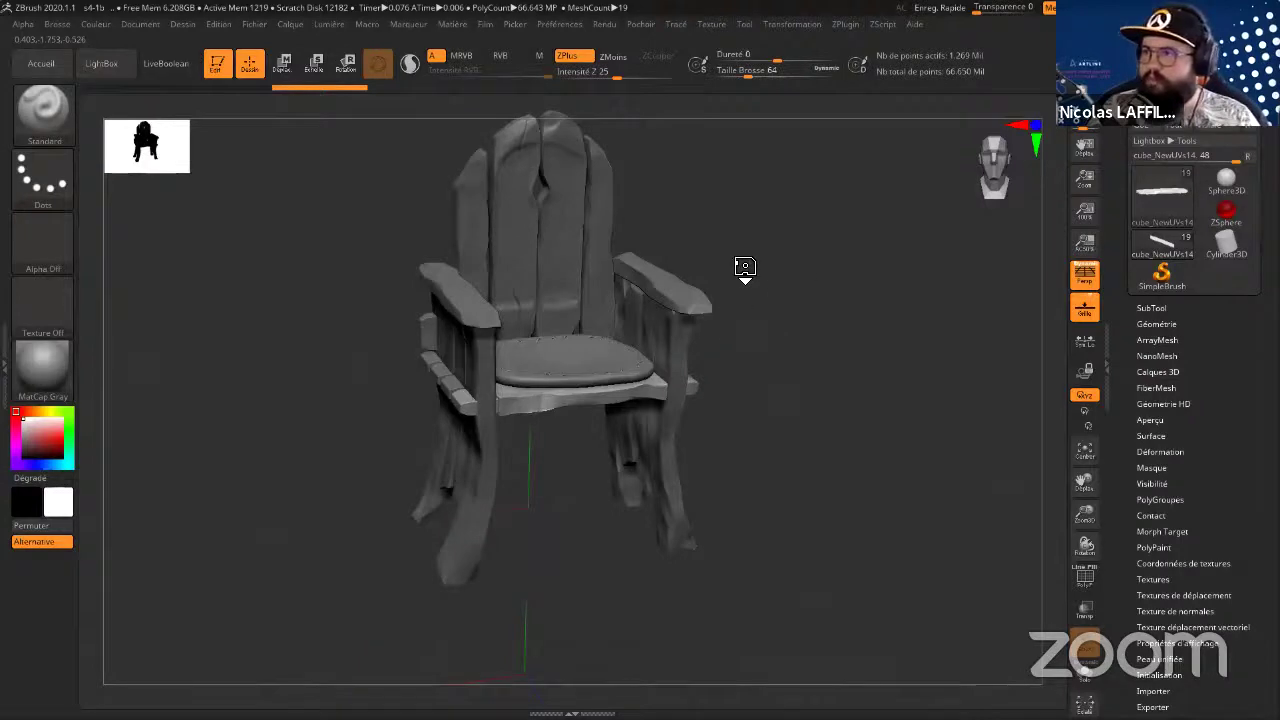
drag(705, 343, 625, 362)
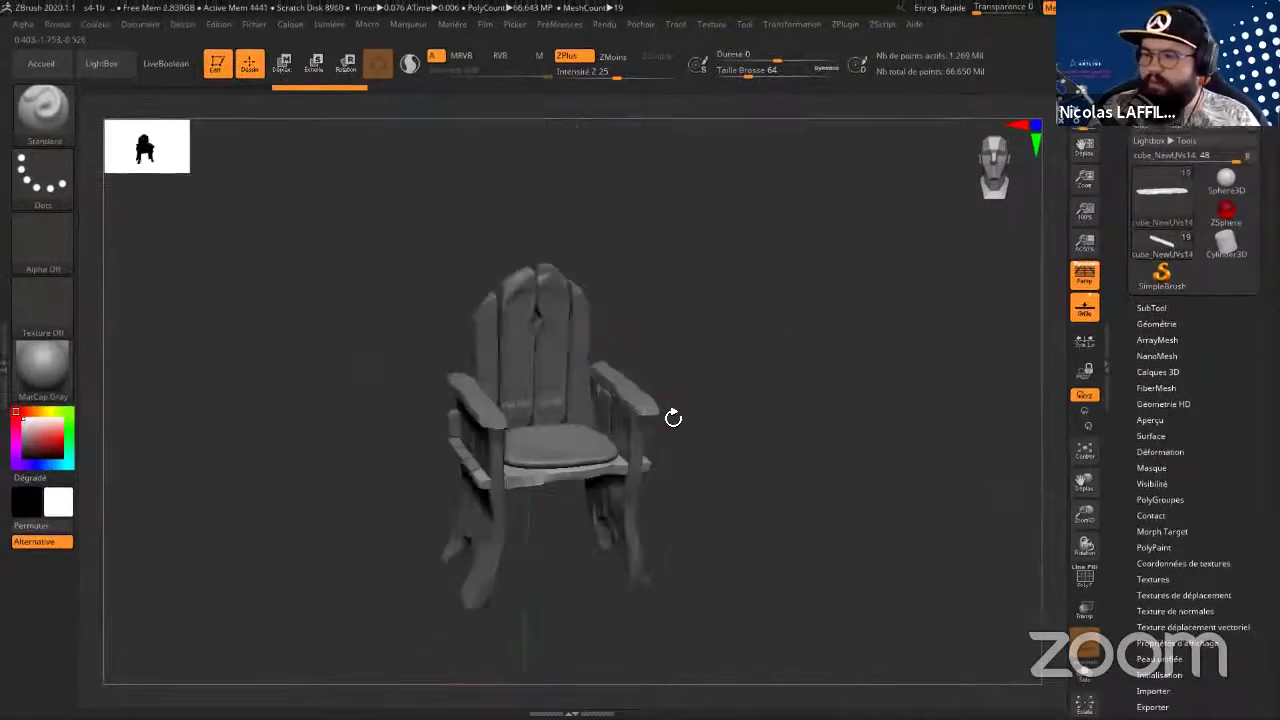
drag(712, 480, 717, 431)
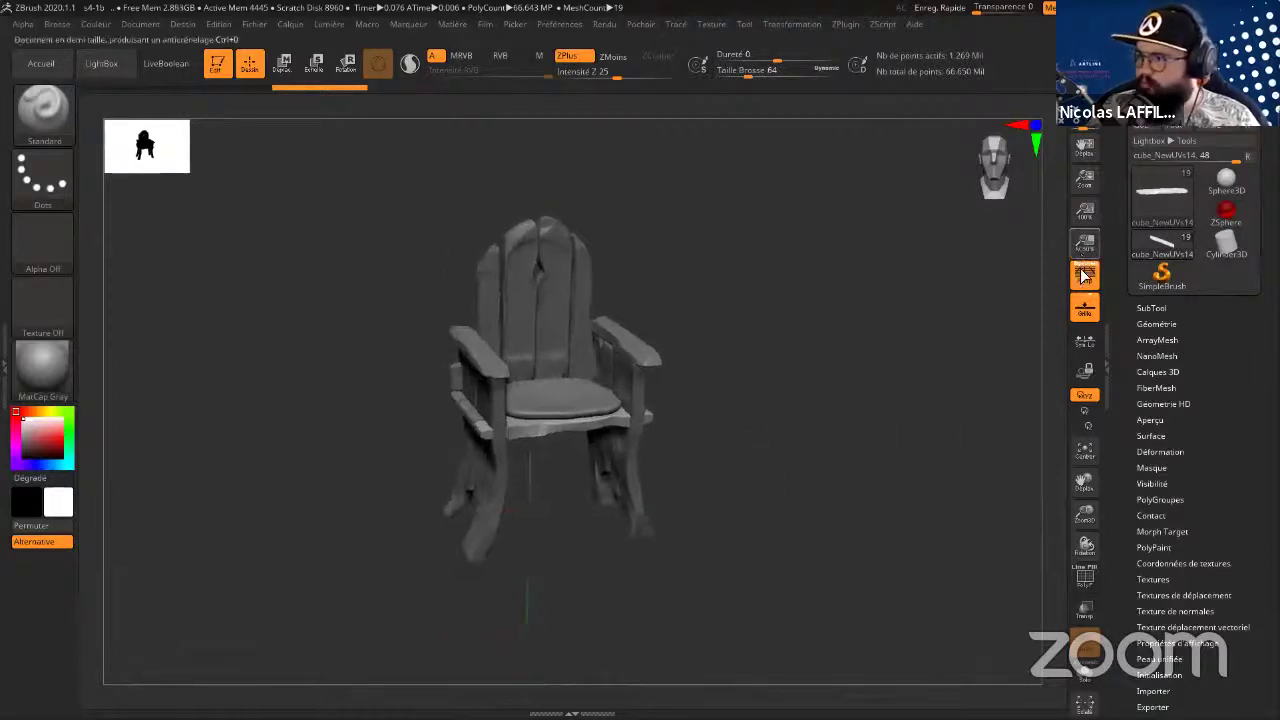
drag(1085, 514, 1088, 557)
key(f)
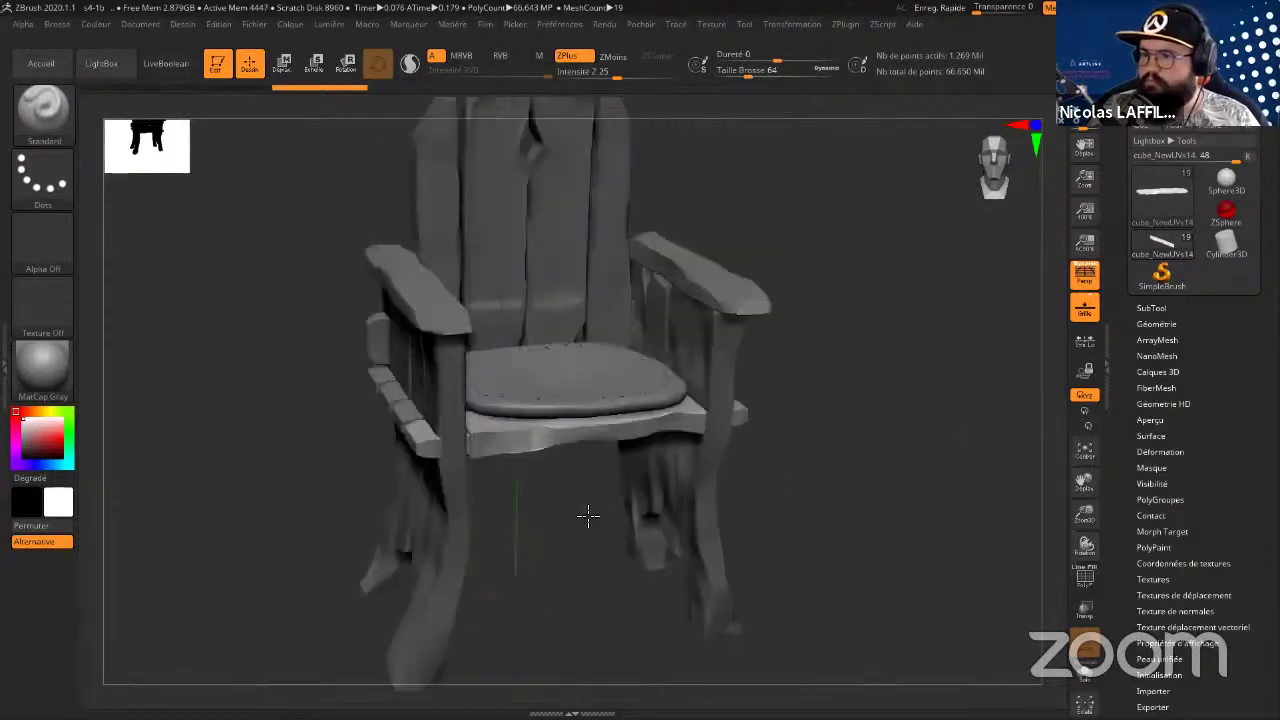
drag(588, 515, 790, 453)
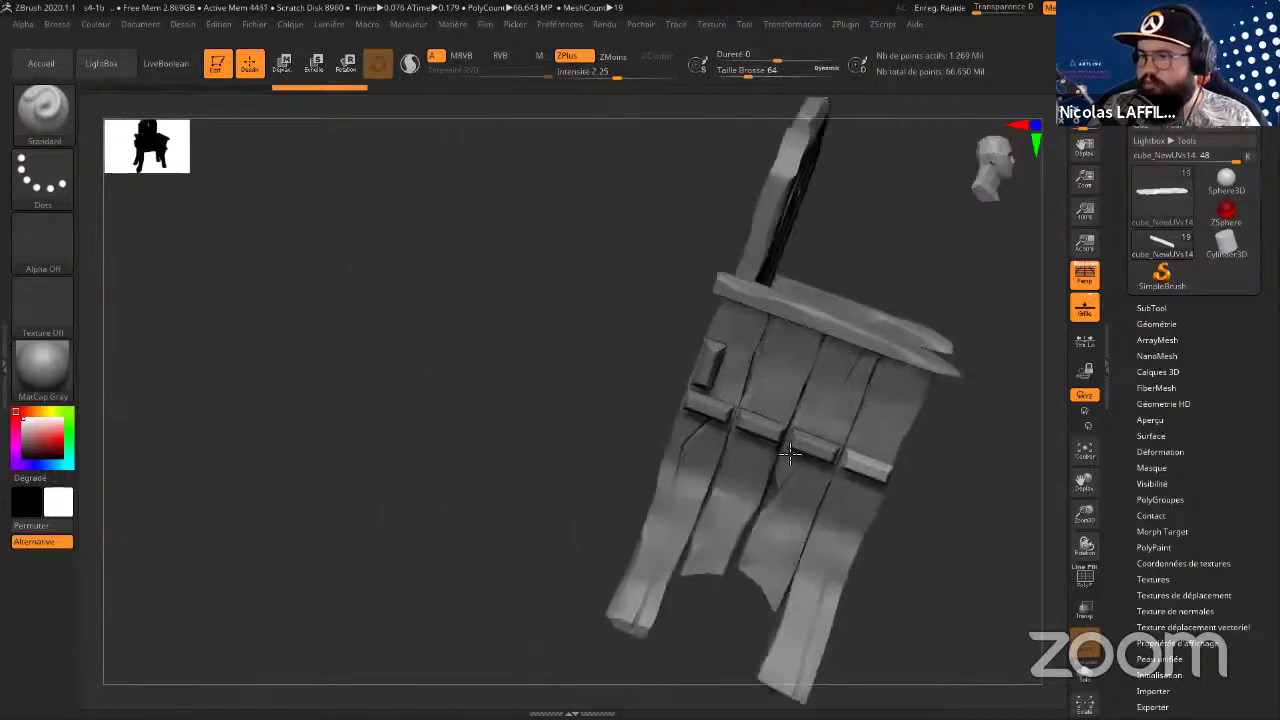
drag(920, 551, 862, 540)
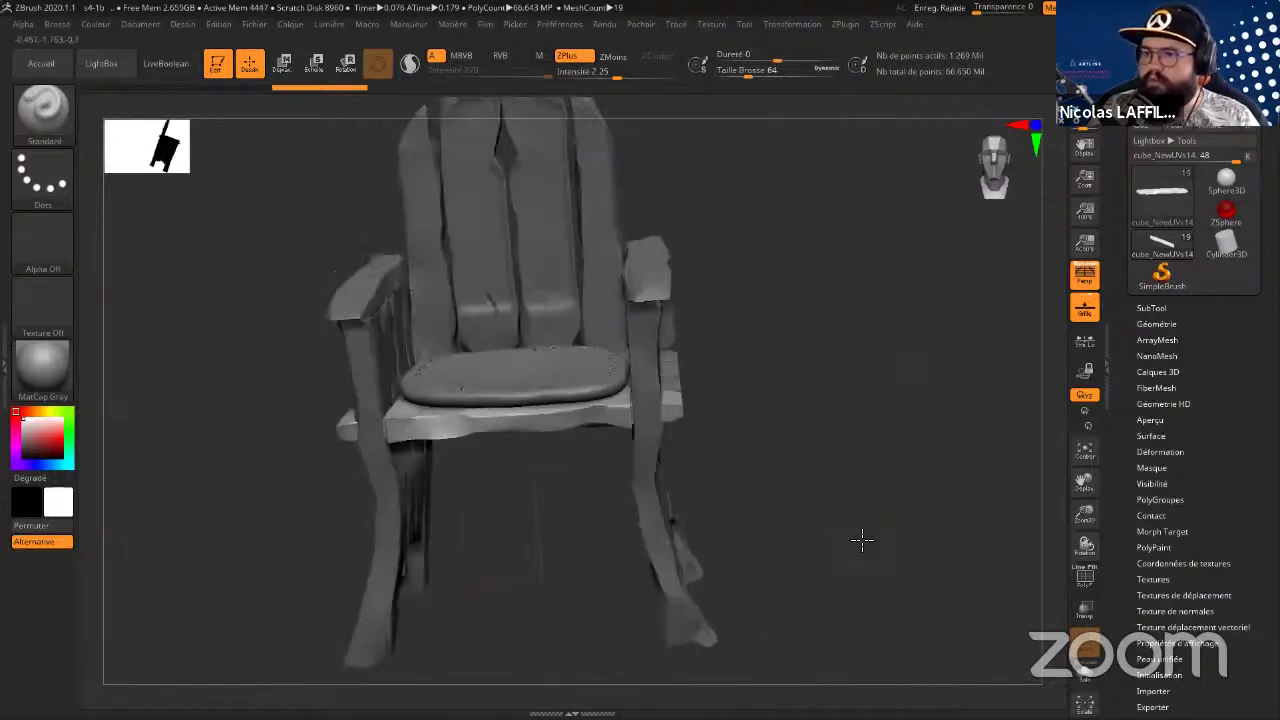
mouse_move(843, 480)
mouse_down()
mouse_move(838, 458)
mouse_move(829, 484)
mouse_up()
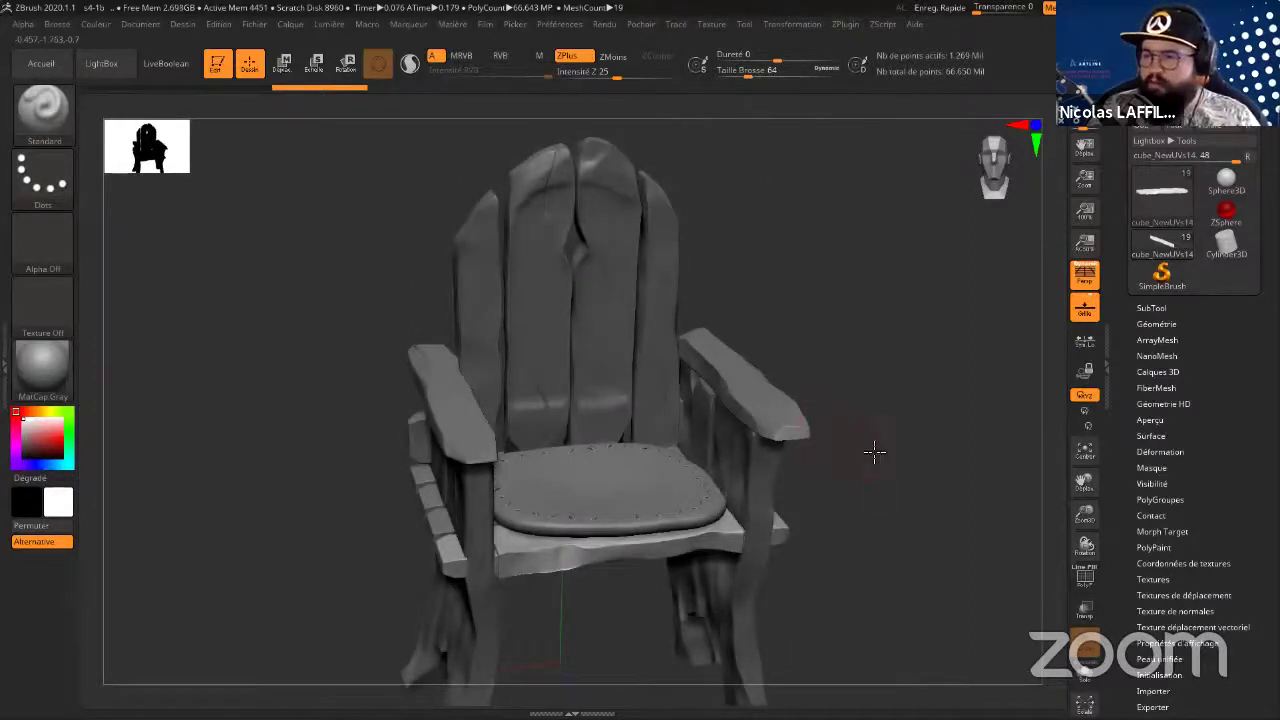
drag(874, 452, 802, 414)
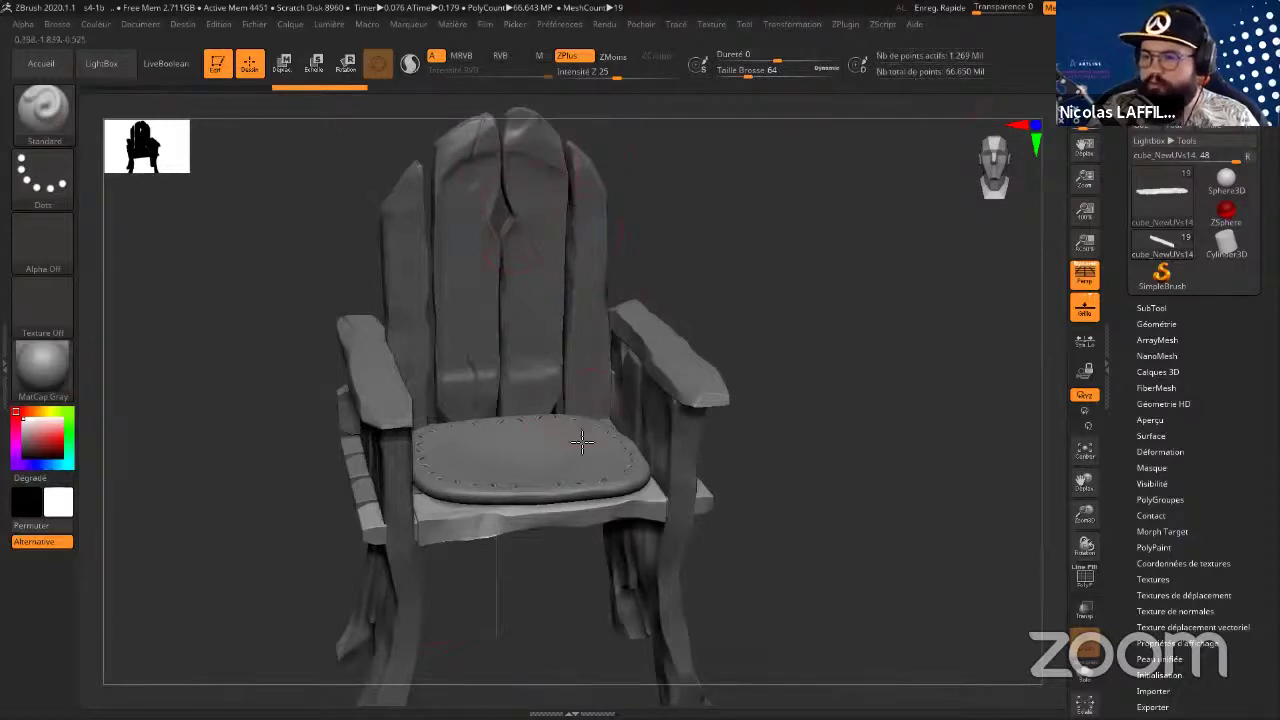
drag(742, 514, 503, 455)
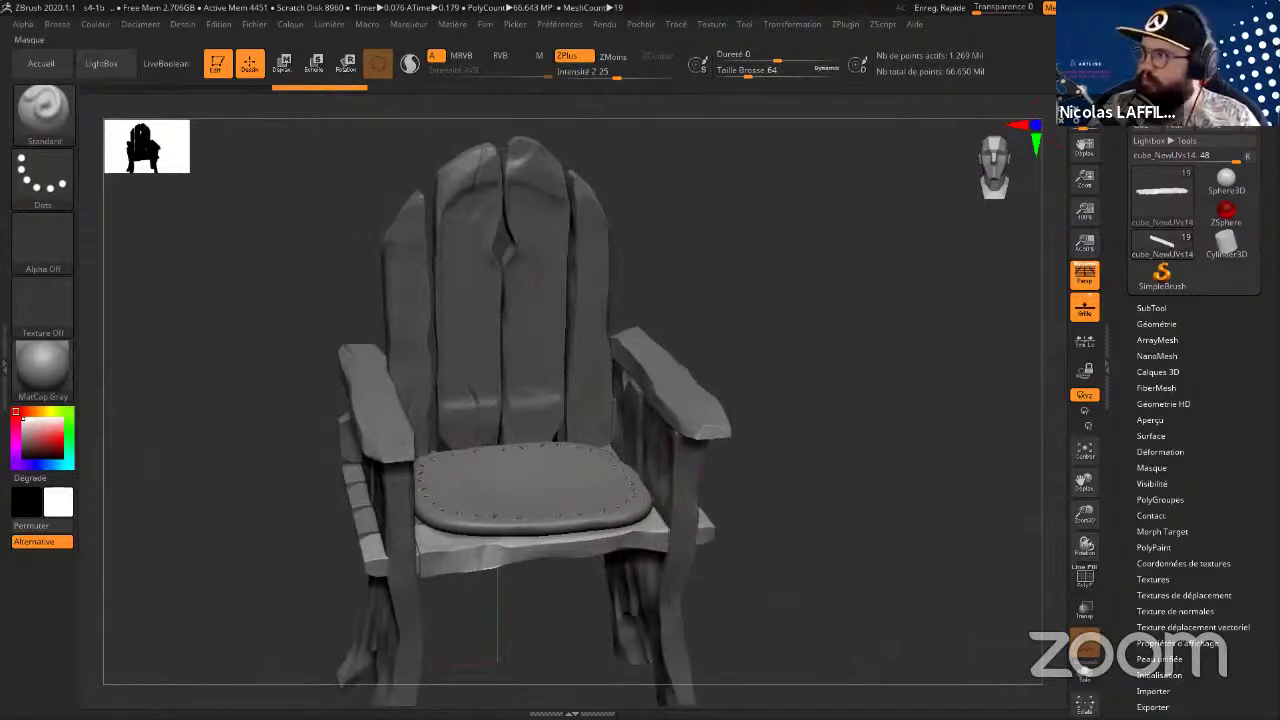
- Switch to Marmoset Toolbag, check the contents of chaise_c_high and hide the High group in the bake group
key(alt+Tab)
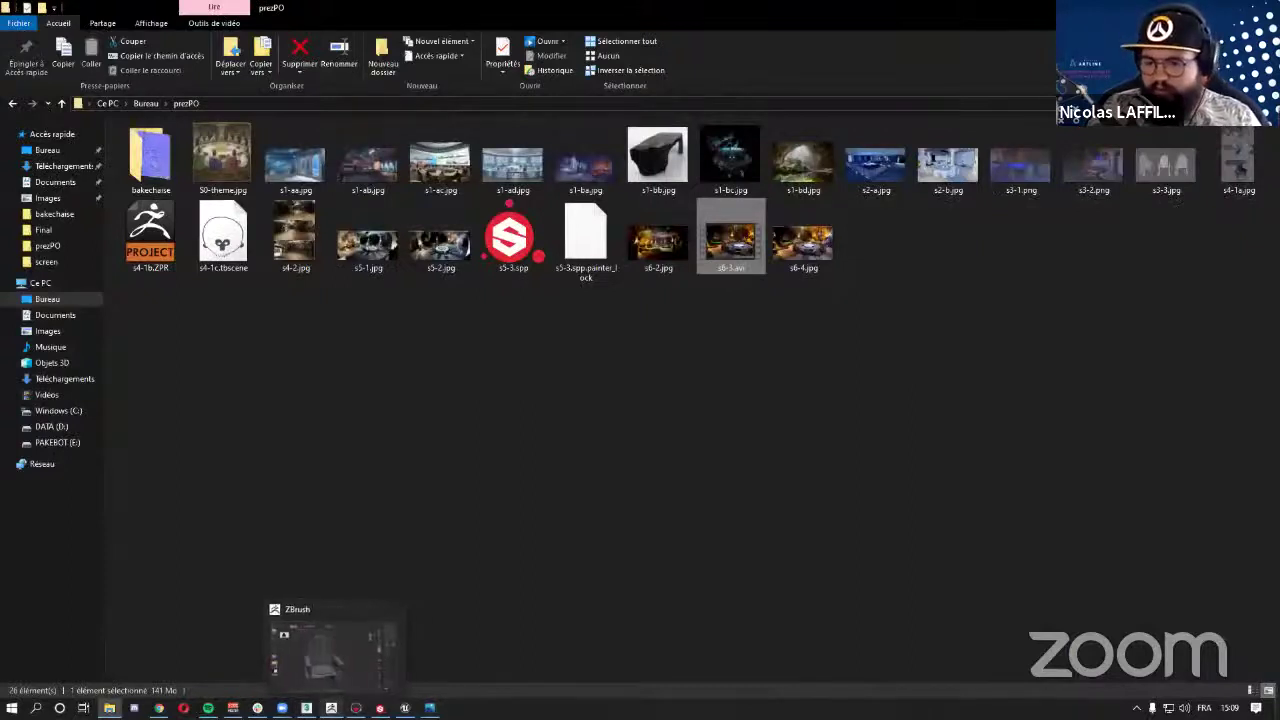
click(356, 708)
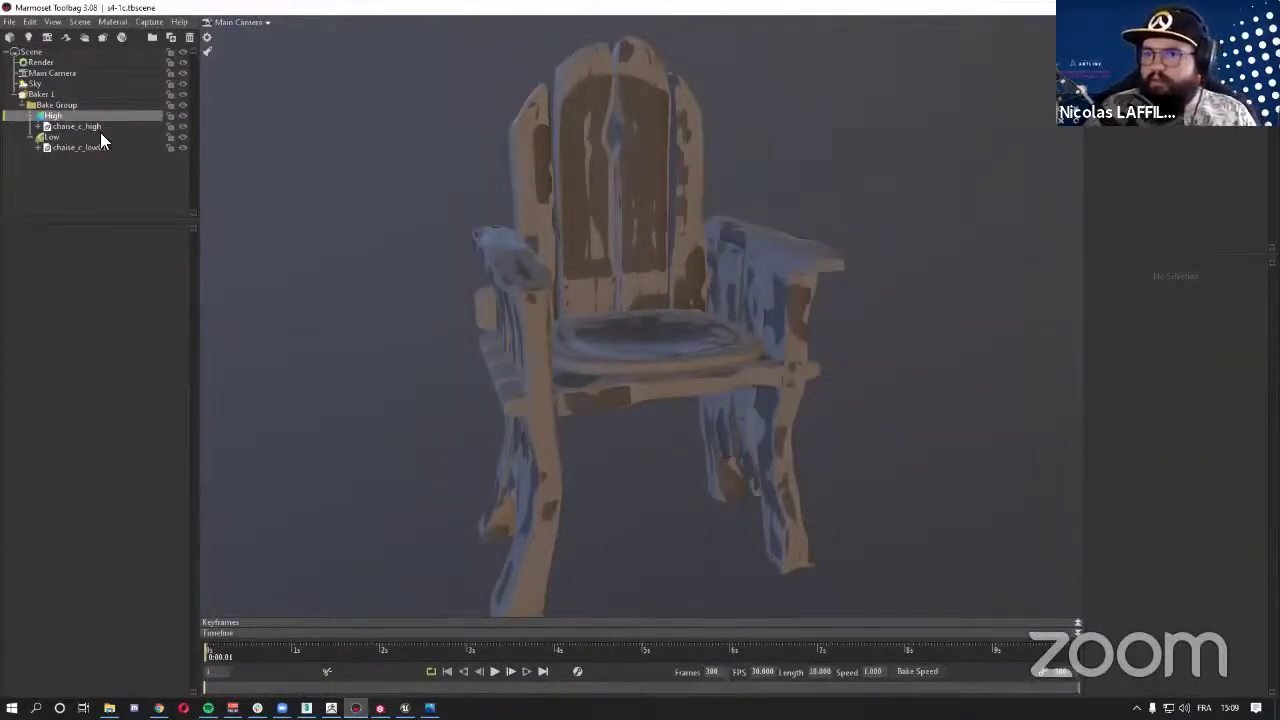
click(37, 126)
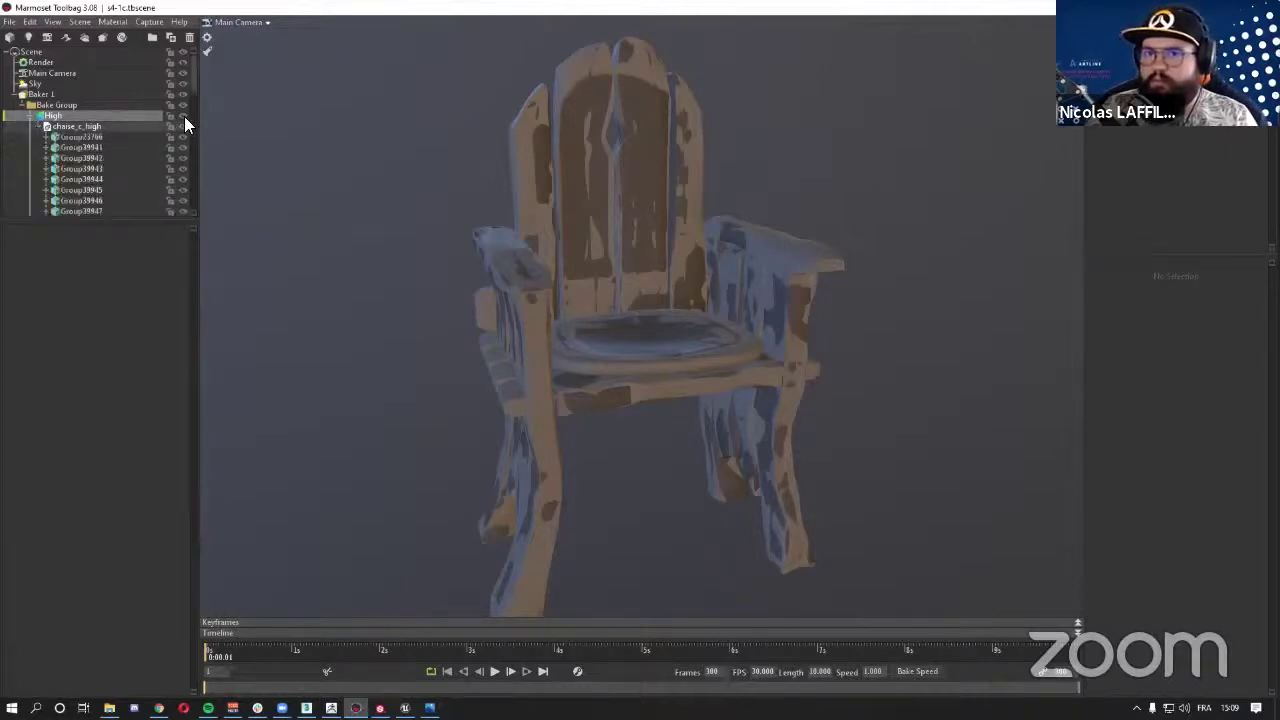
click(38, 126)
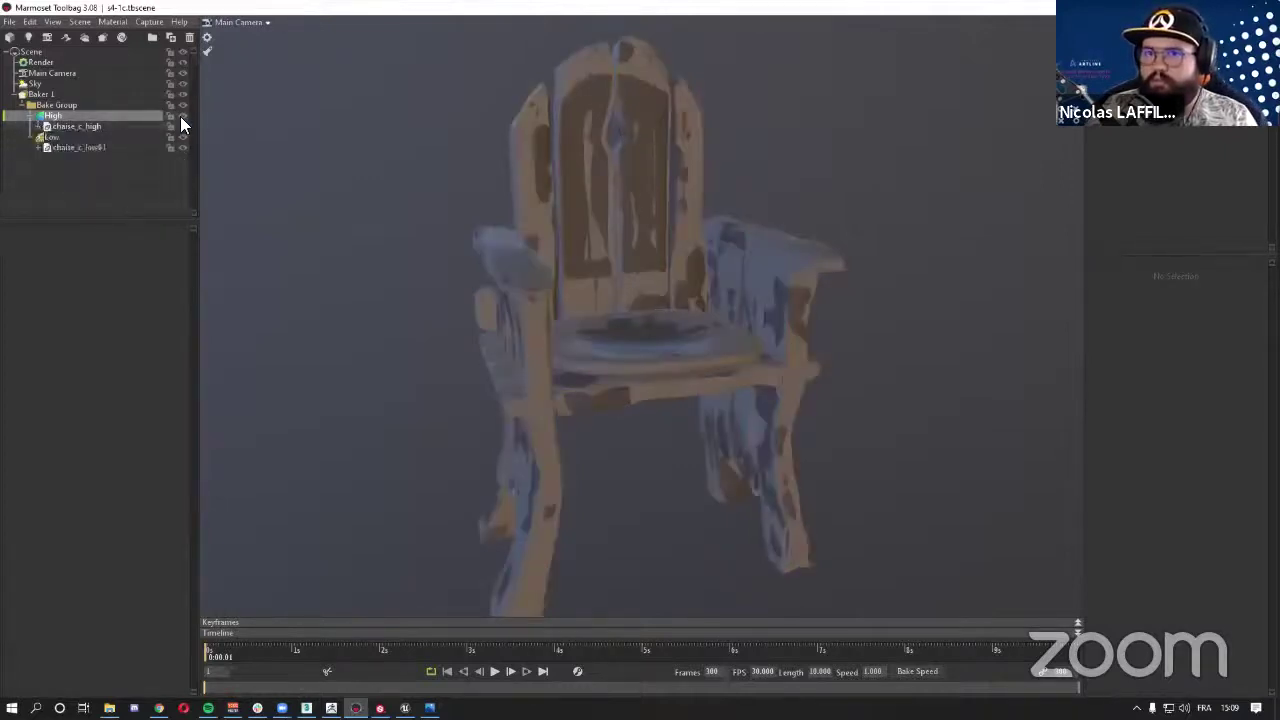
click(182, 116)
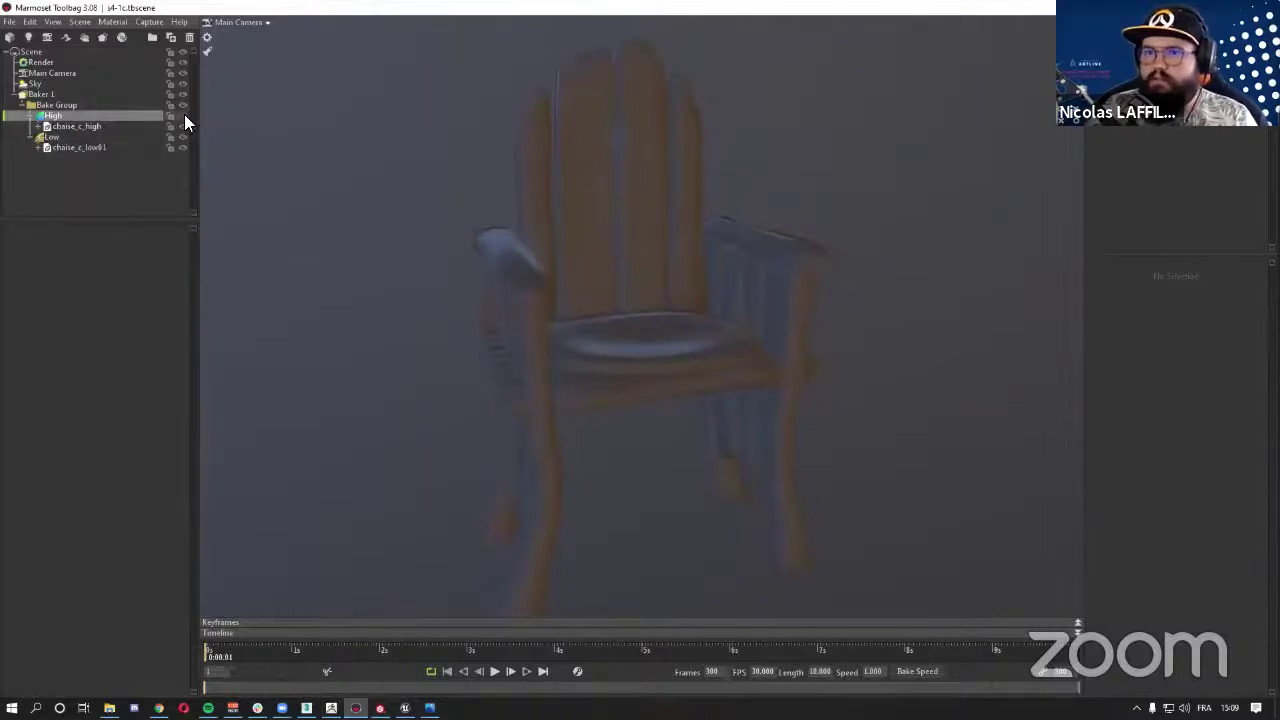
- Toggle the visibility of the High and Low groups to compare the high-poly and low-poly chairs
click(184, 115)
click(181, 137)
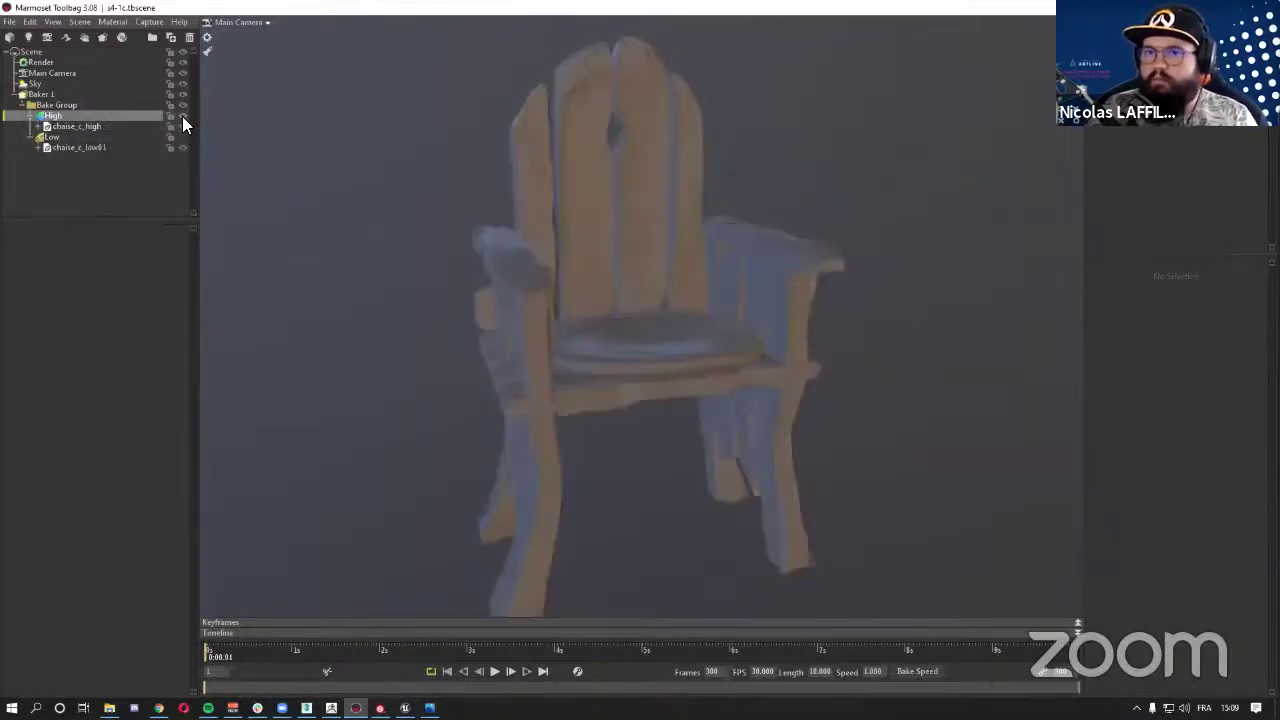
click(182, 116)
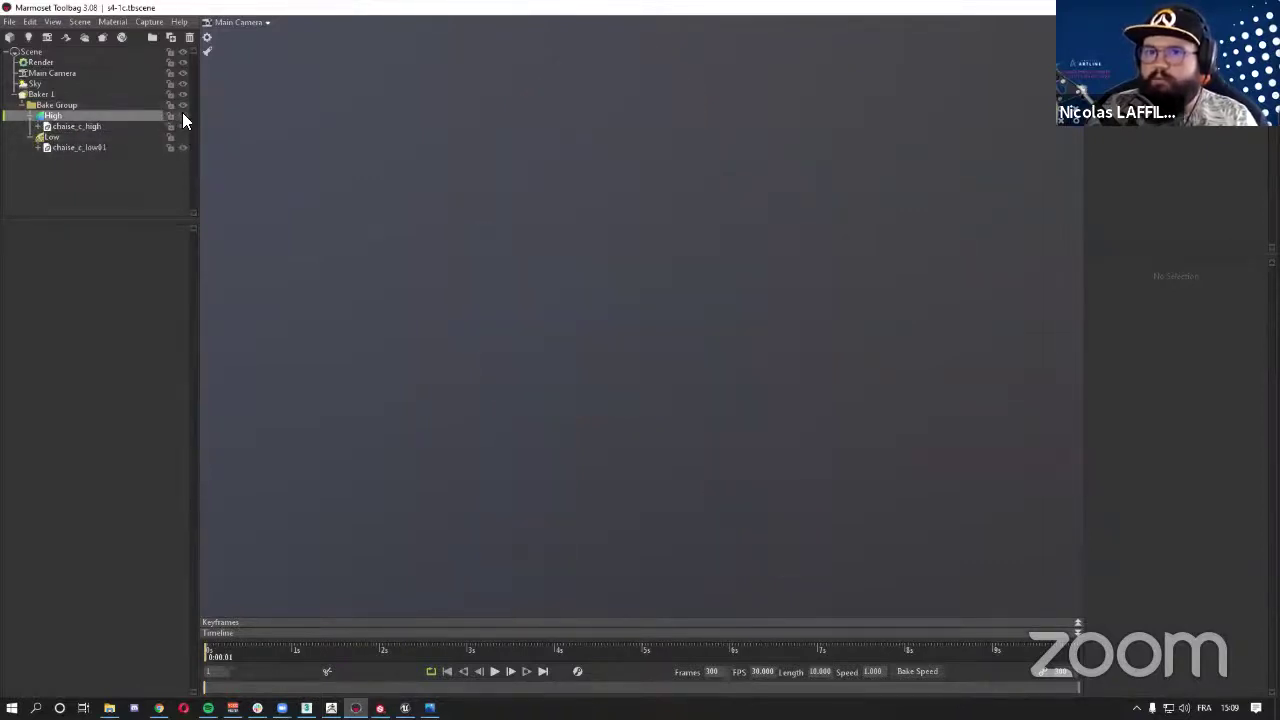
click(181, 137)
click(66, 94)
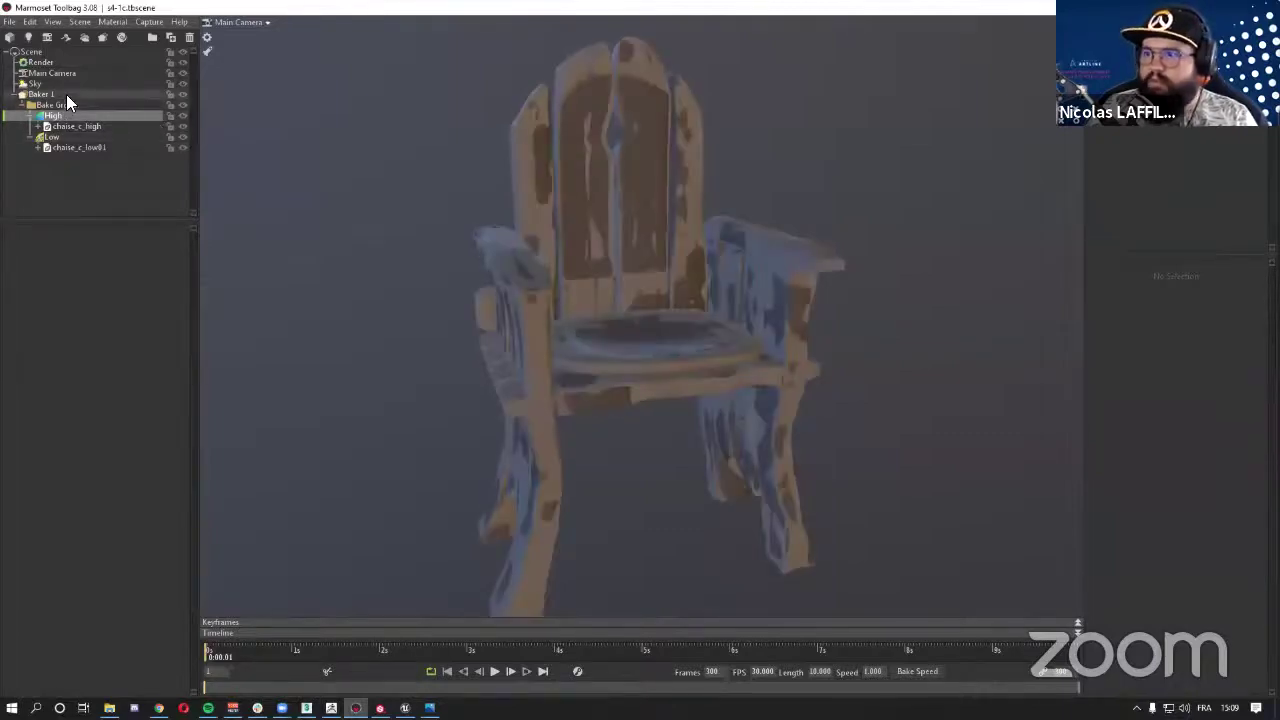
- Switch to File Explorer and open bakechaise_normal.jpg from the bakechaise folder in prezPO, with the image viewer maximized
click(109, 708)
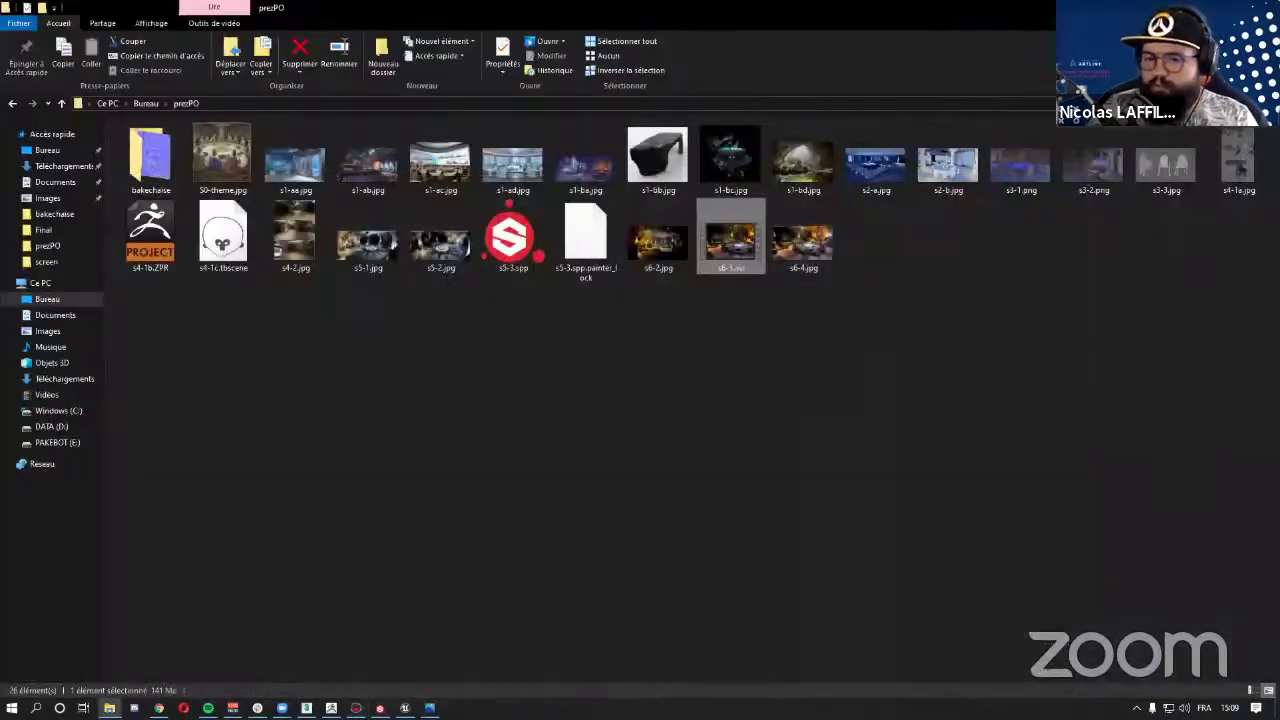
click(109, 708)
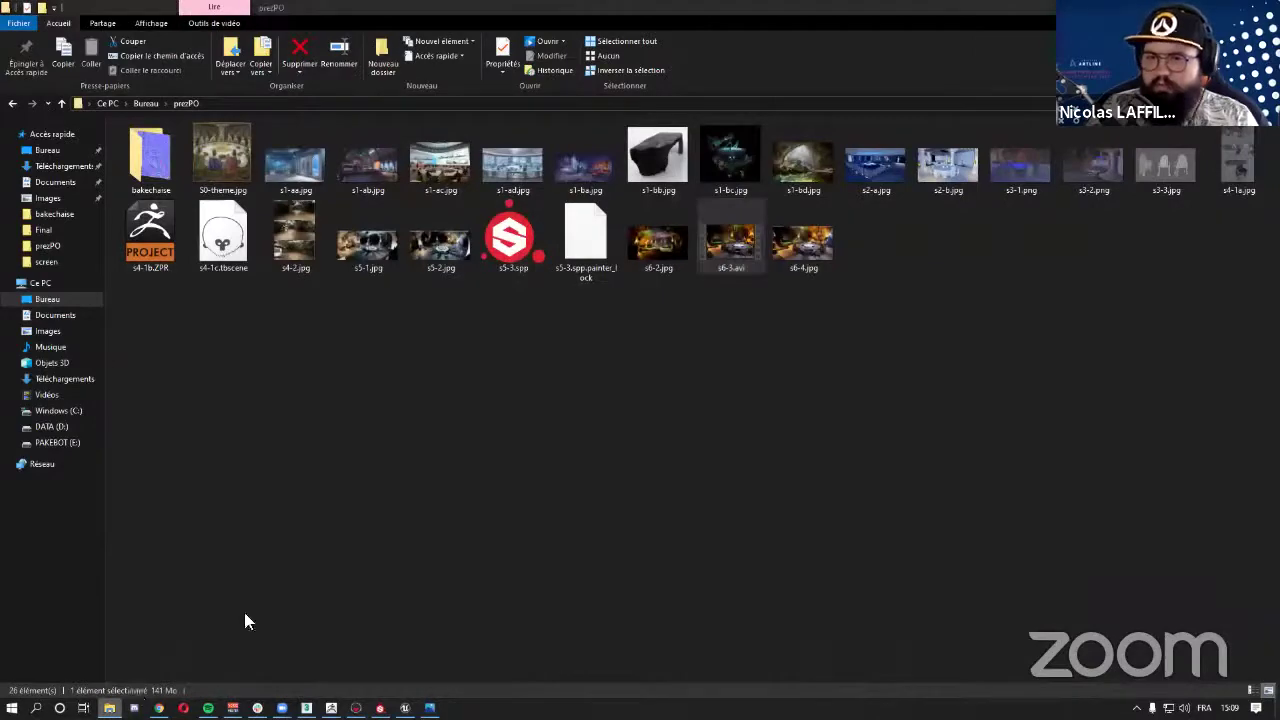
click(109, 708)
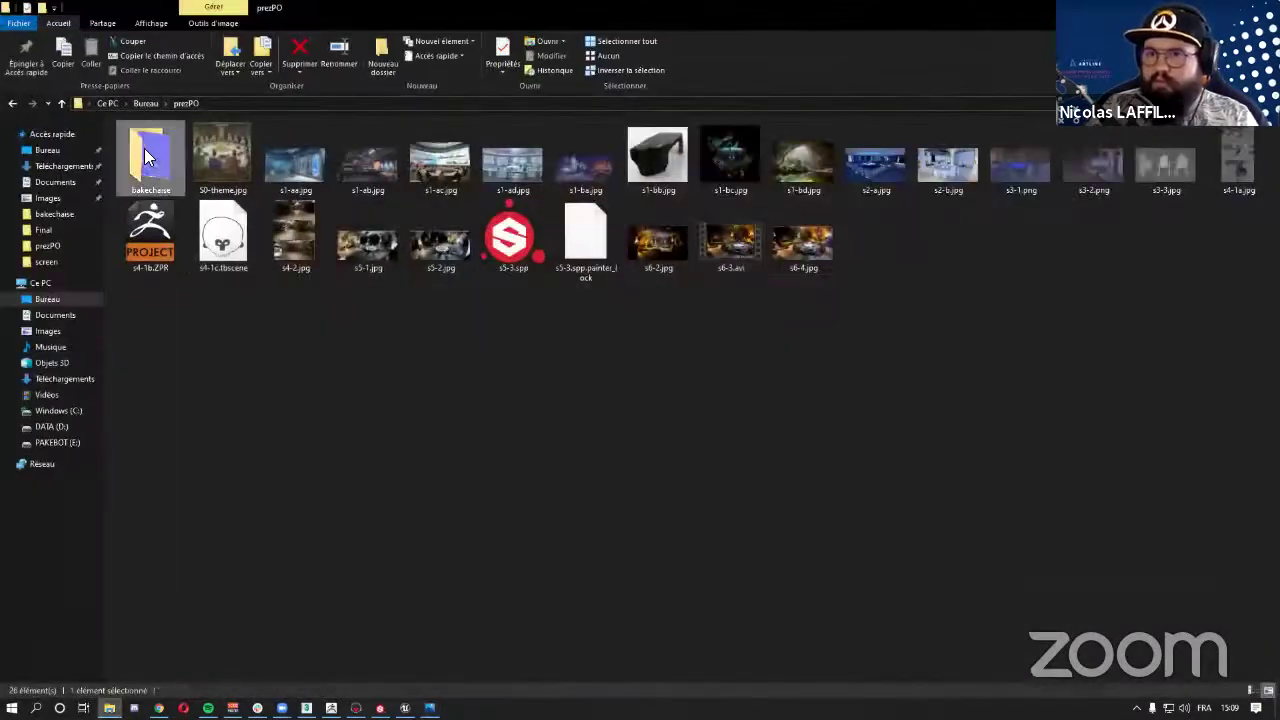
double_click(143, 138)
double_click(172, 154)
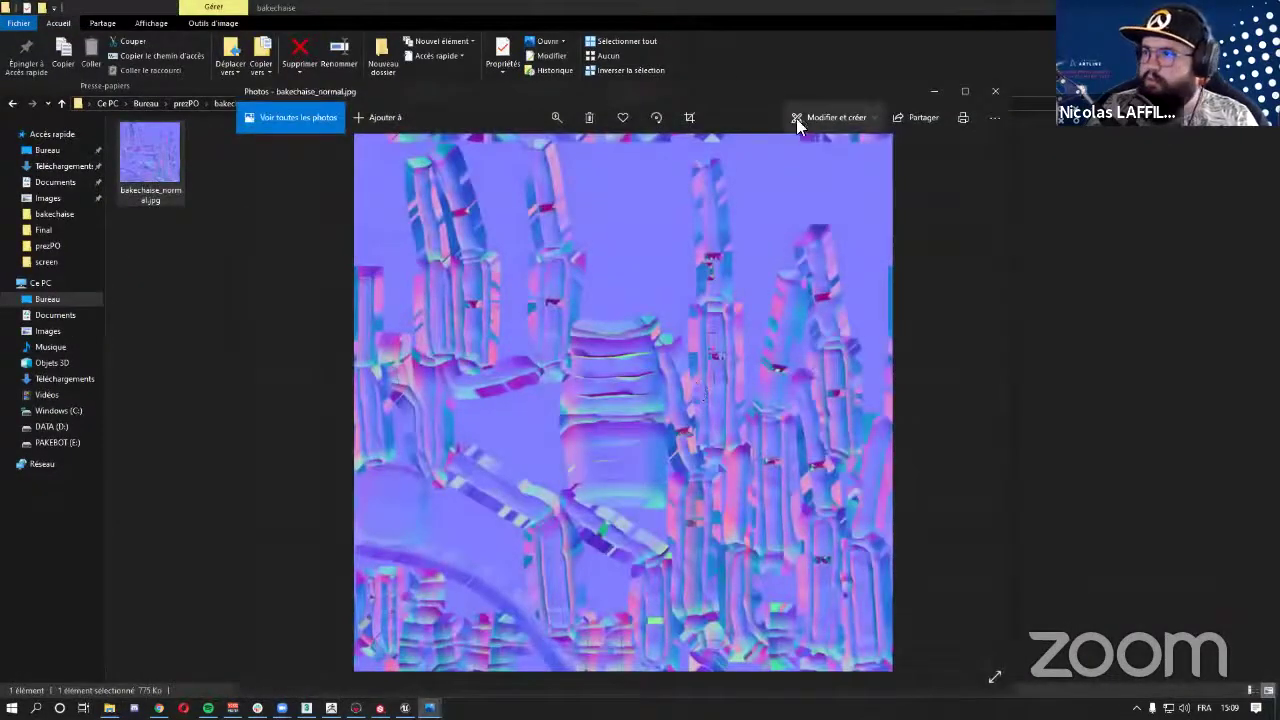
double_click(776, 90)
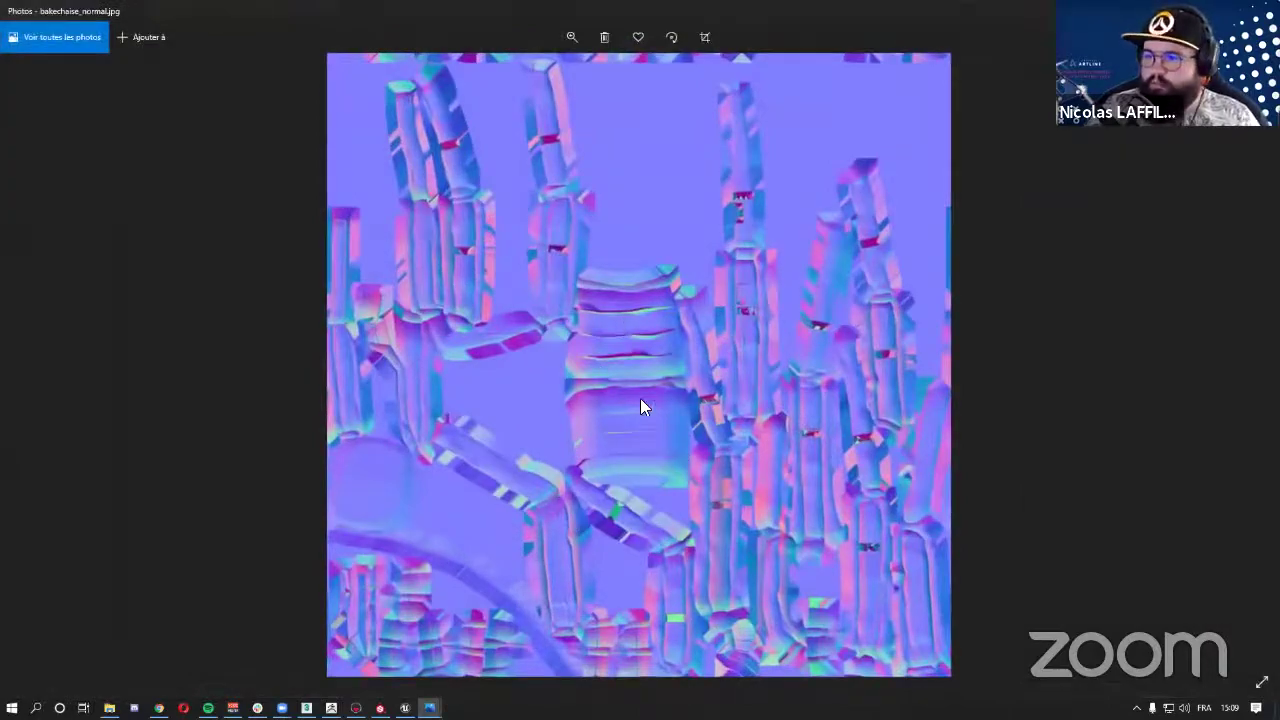
- Examine the baked normal map of the chair up close and as a whole, and leave the image and its folder window
scroll(756, 442, up, 5)
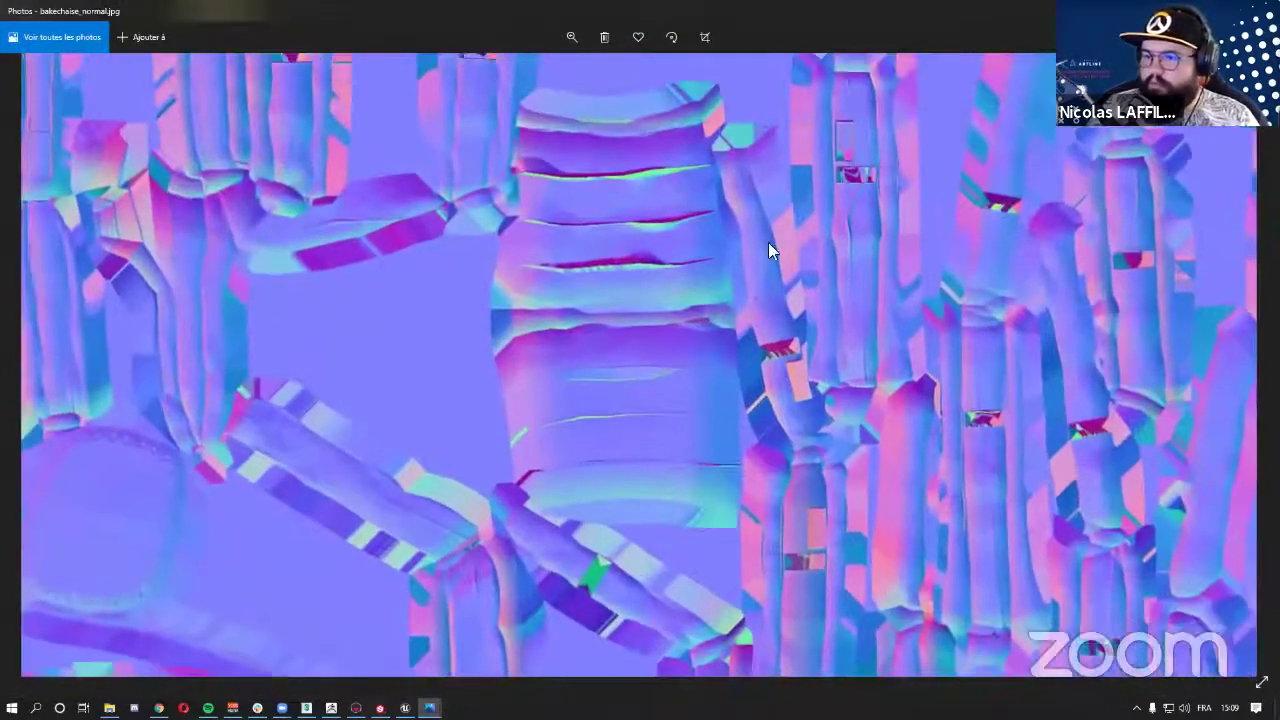
drag(768, 242, 696, 438)
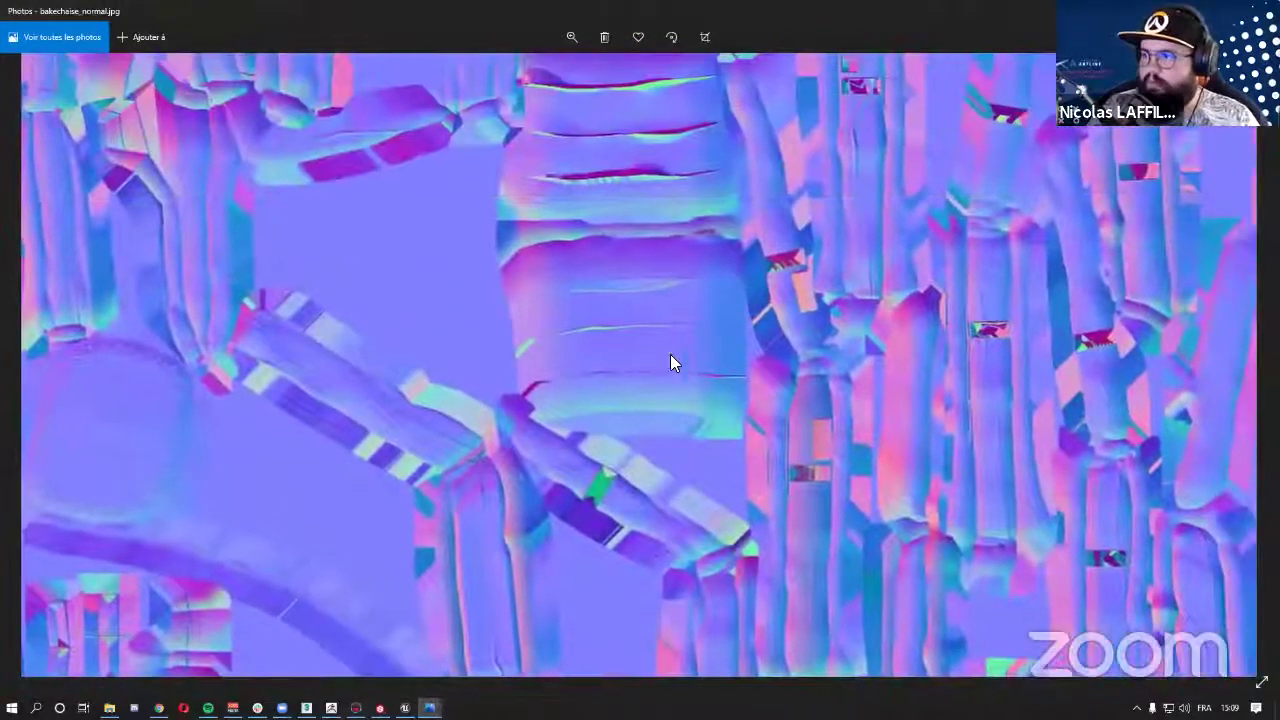
drag(670, 354, 752, 259)
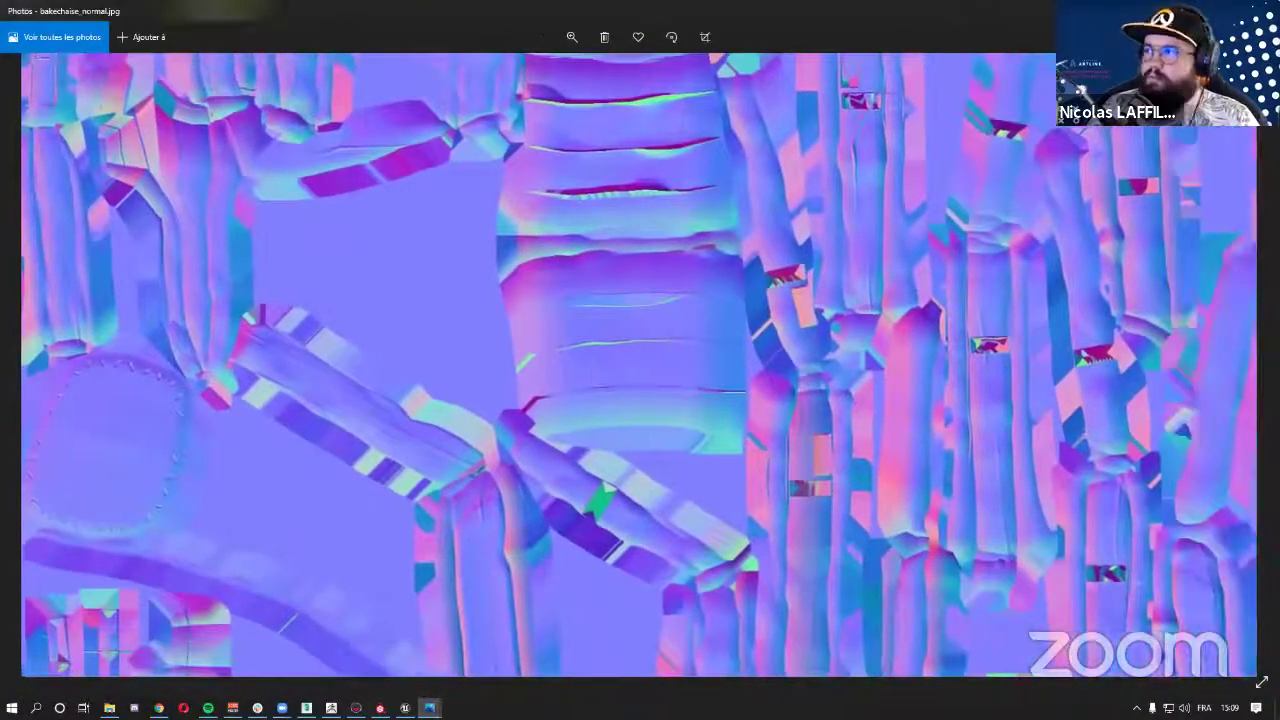
drag(625, 352, 632, 314)
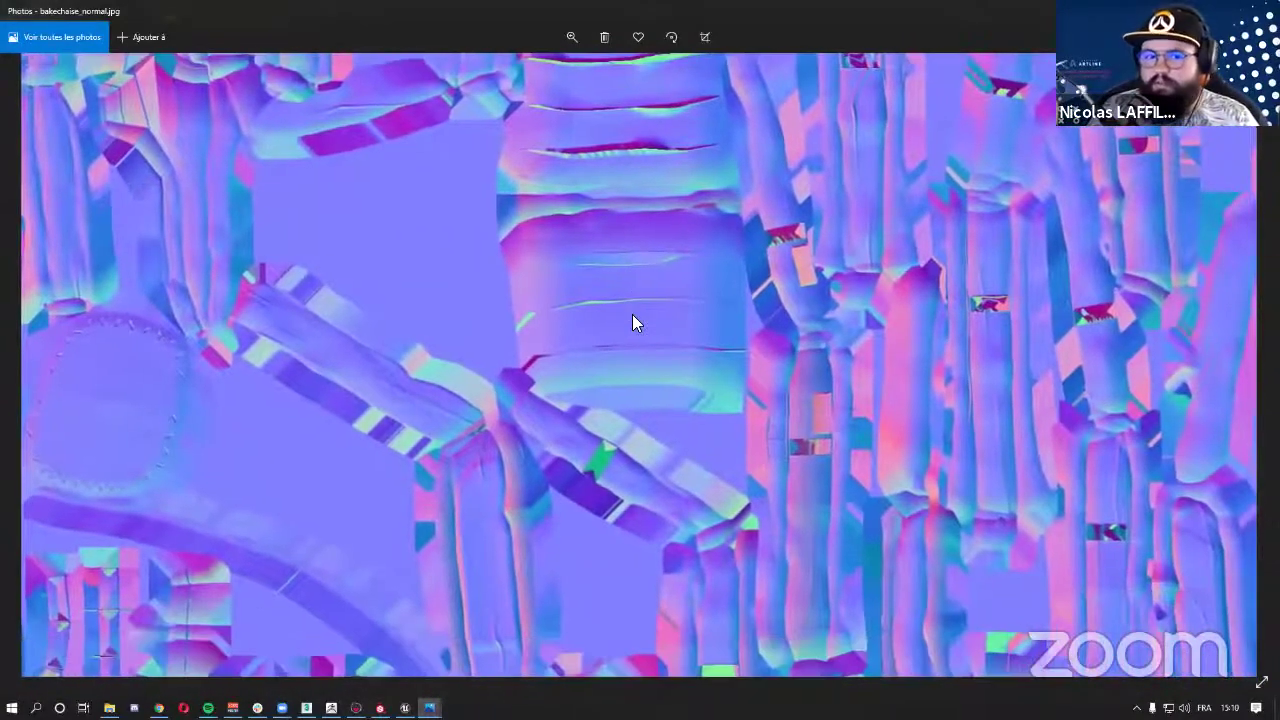
scroll(624, 314, down, 3)
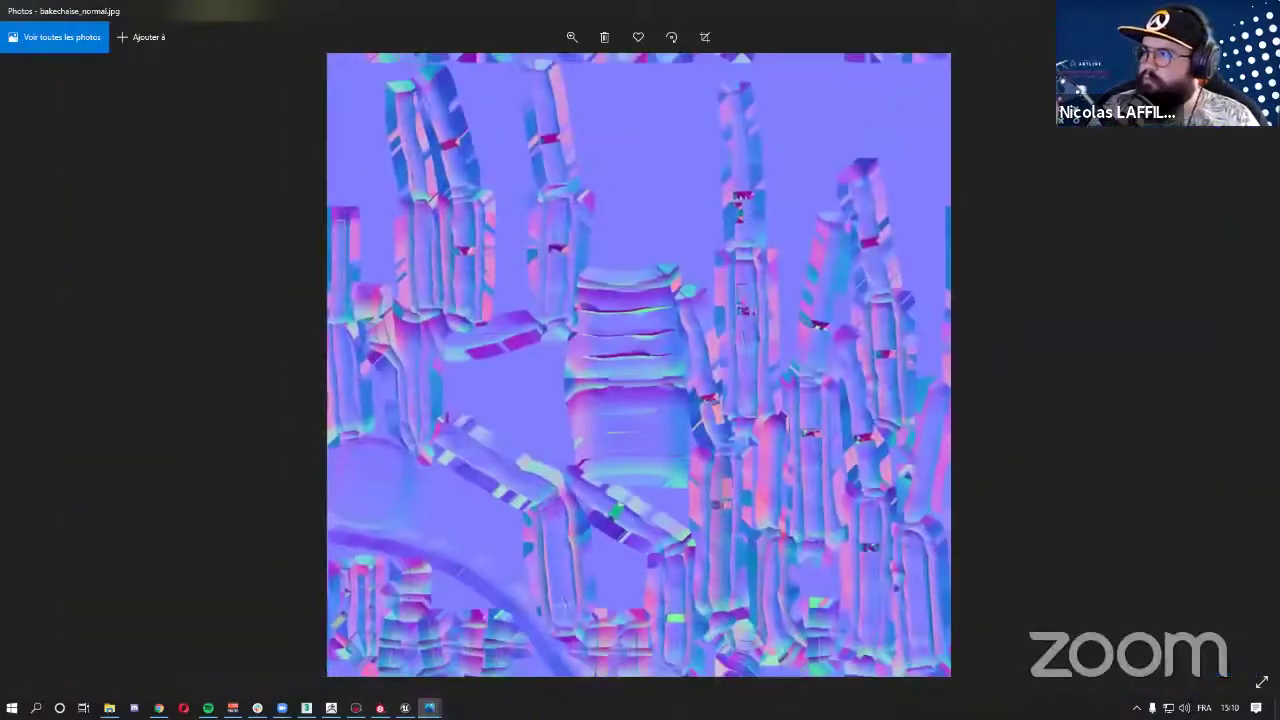
key(alt+Tab)
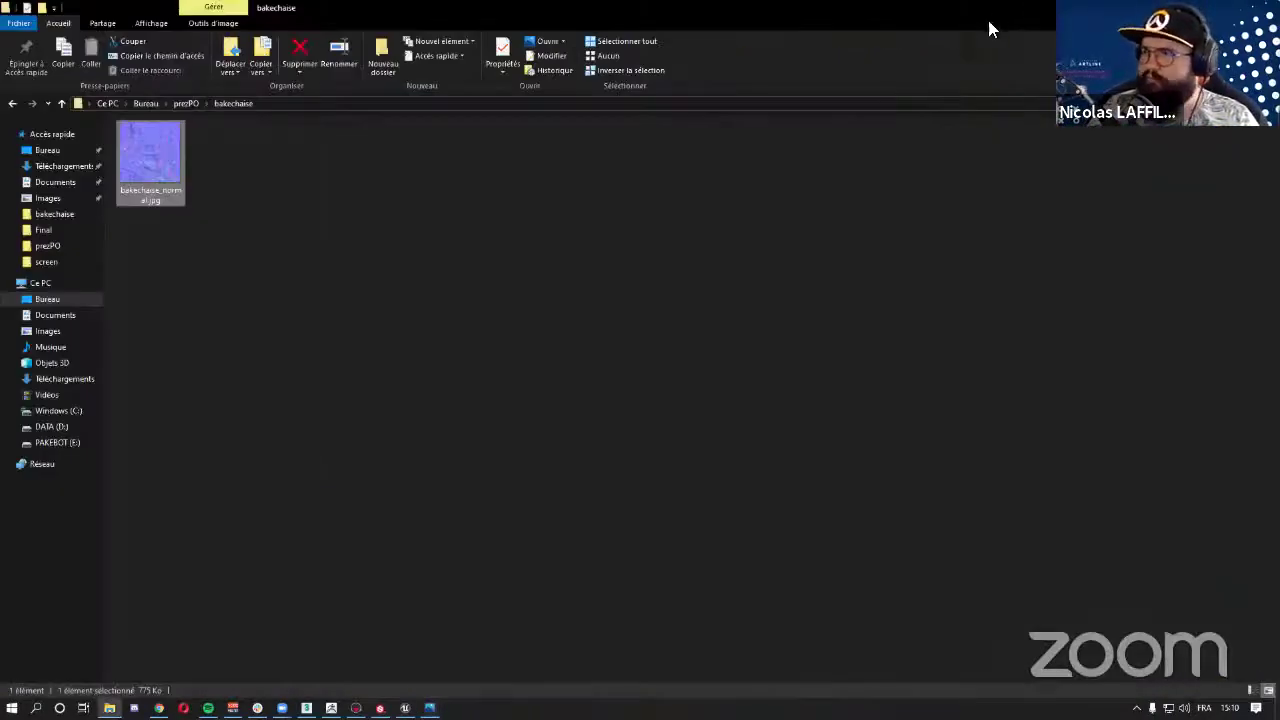
drag(987, 16, 804, 134)
click(1054, 129)
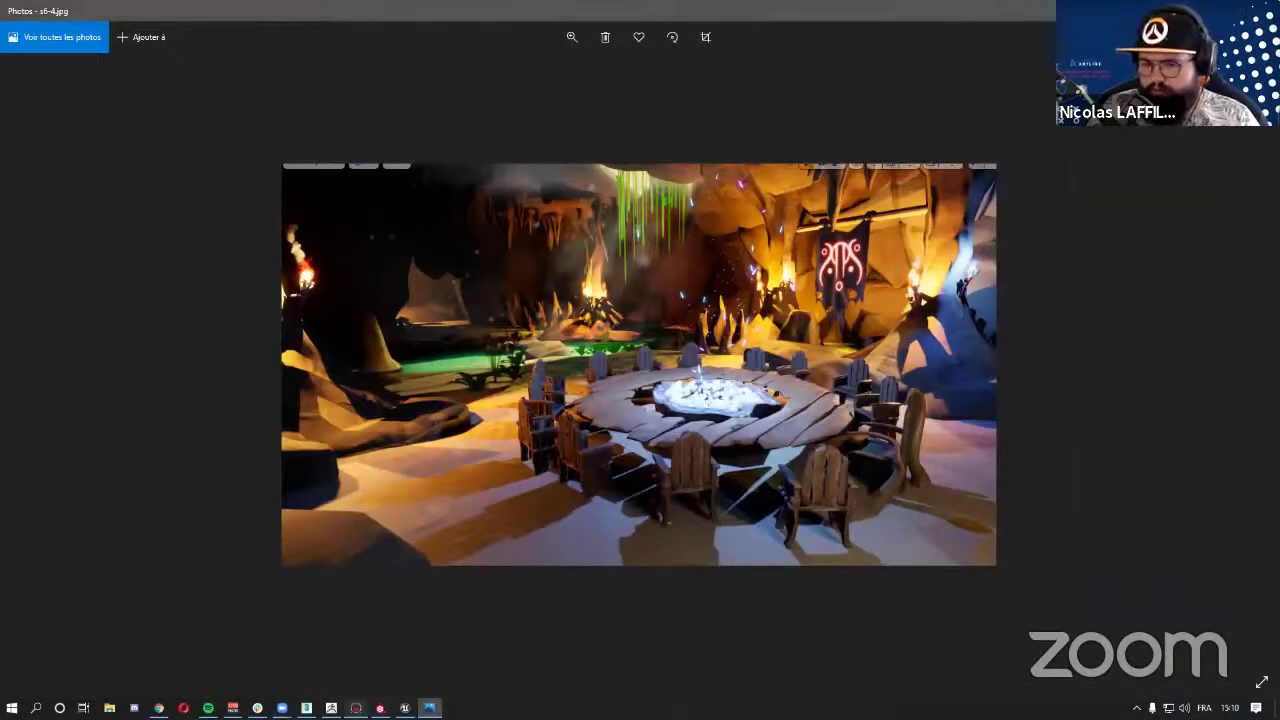
- Switch to Substance Painter, examine the textured chair and check the material properties of Fill layer 1
click(380, 708)
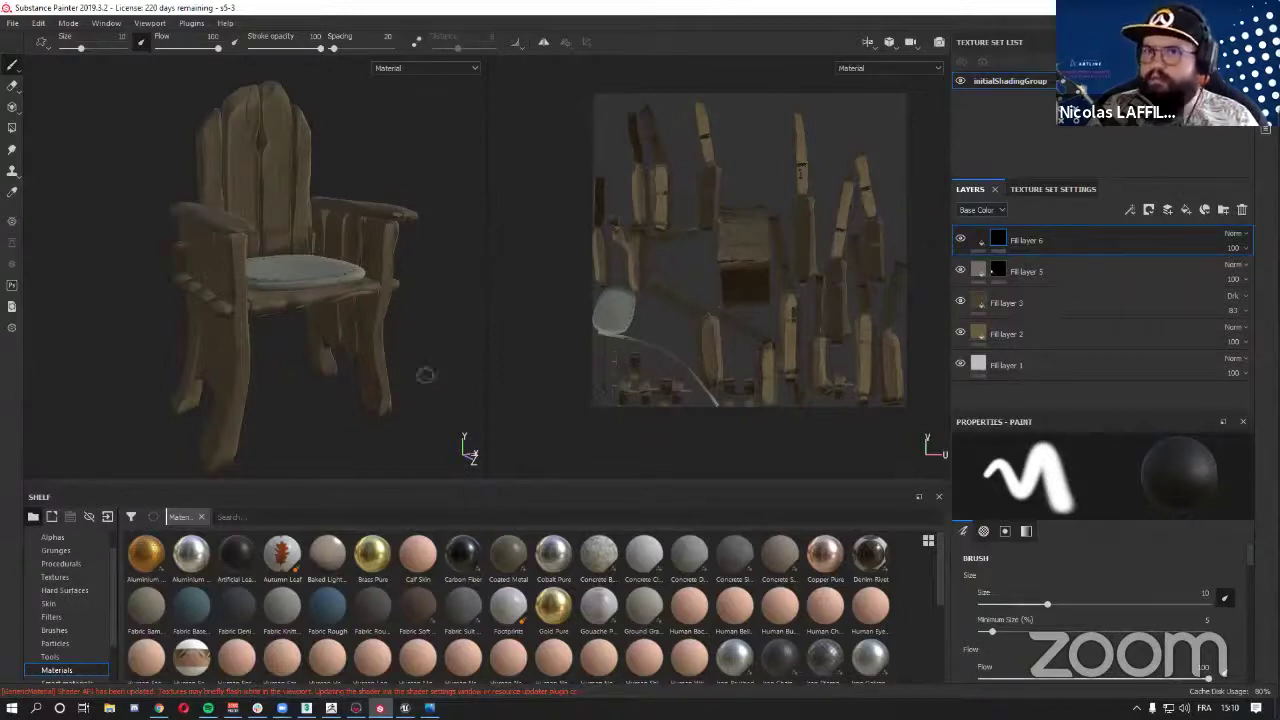
right_click(425, 375)
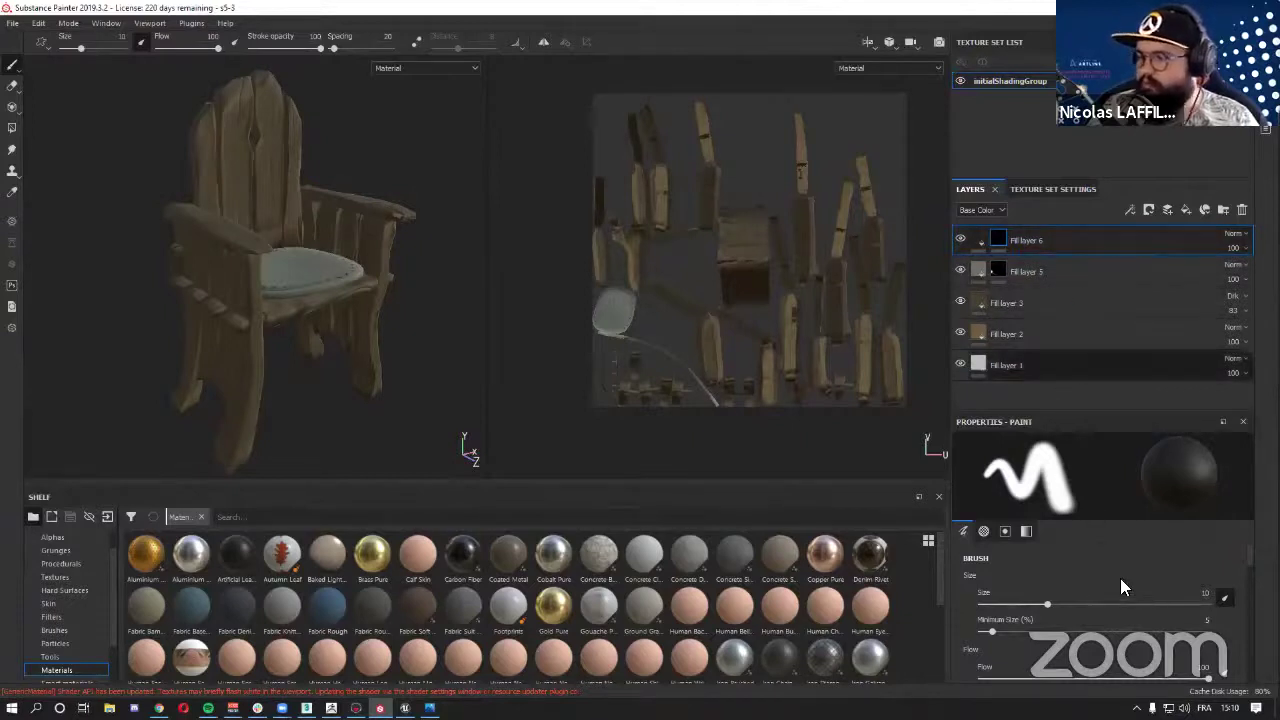
click(1060, 366)
scroll(1103, 560, down, 3)
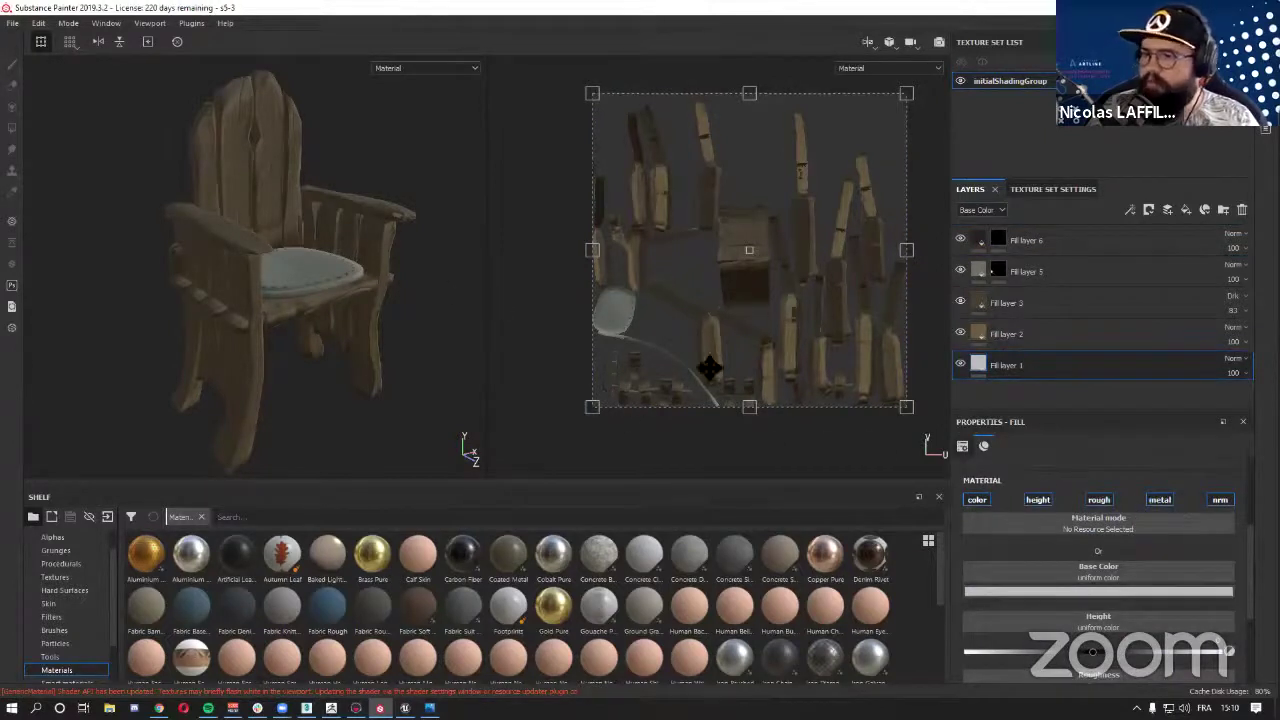
mouse_move(366, 354)
alt+mouse_down()
mouse_move(320, 366)
mouse_move(510, 332)
mouse_move(306, 357)
mouse_move(331, 357)
mouse_move(263, 391)
mouse_move(263, 374)
mouse_move(240, 365)
mouse_move(323, 366)
mouse_move(340, 254)
mouse_move(397, 283)
mouse_move(394, 337)
mouse_move(326, 320)
alt+mouse_up()
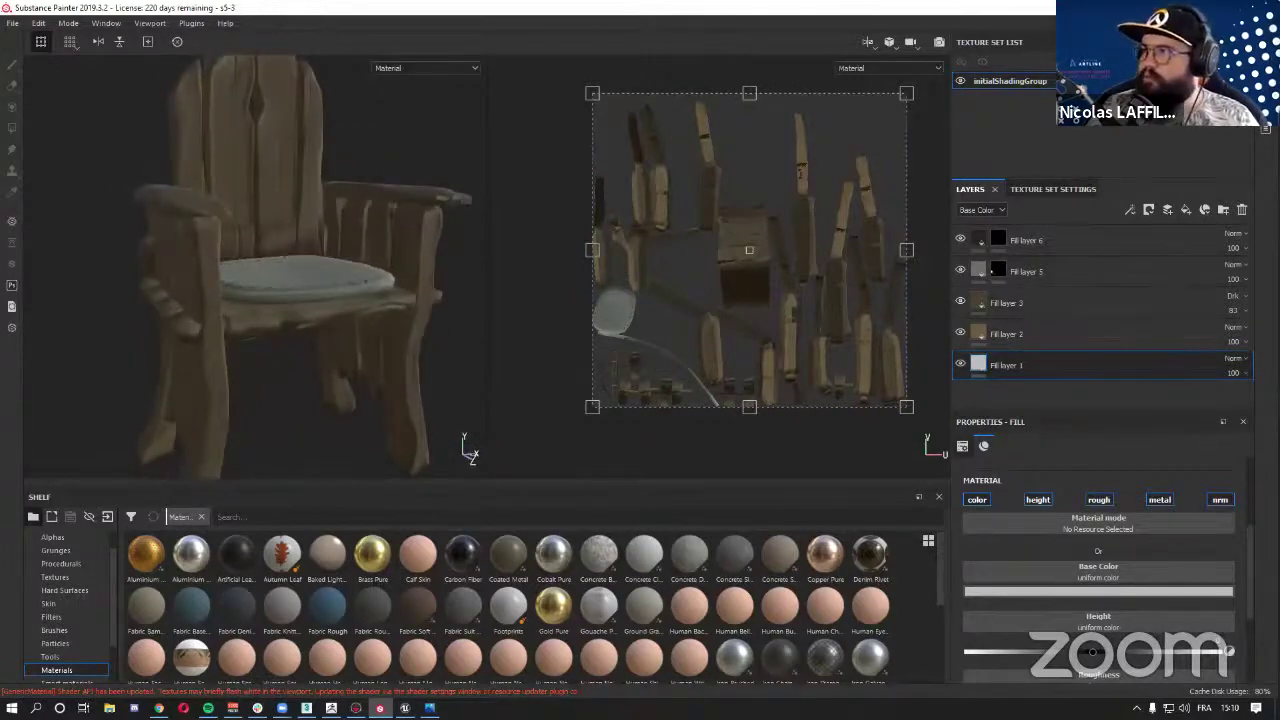
- Switch to the Unreal Editor and enlarge the level viewport by shrinking the Content Browser
key(alt+Tab)
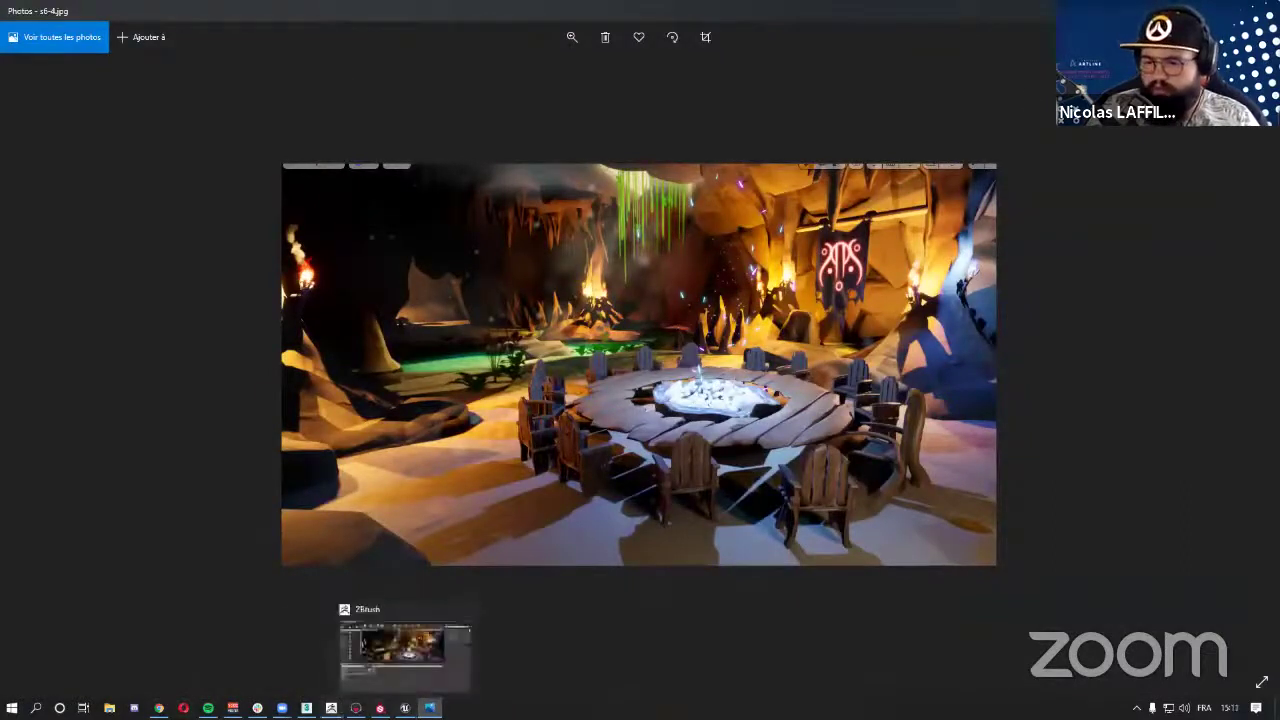
click(404, 708)
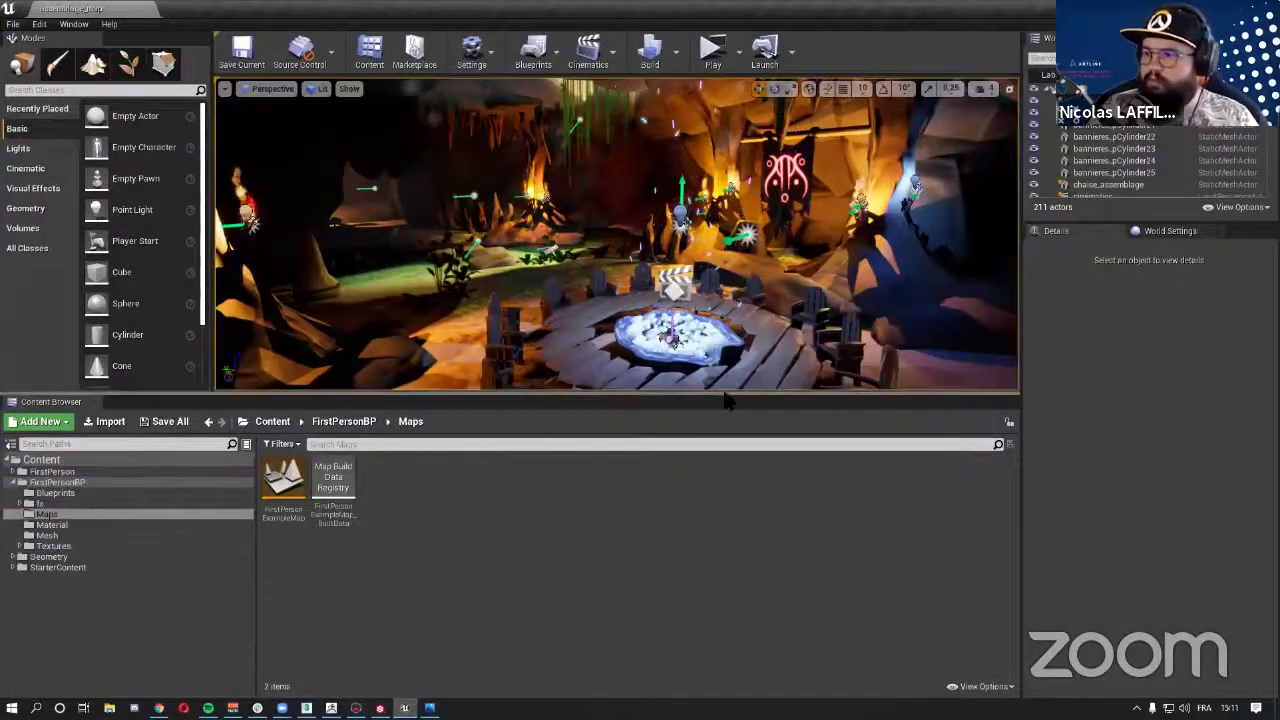
drag(738, 396, 715, 490)
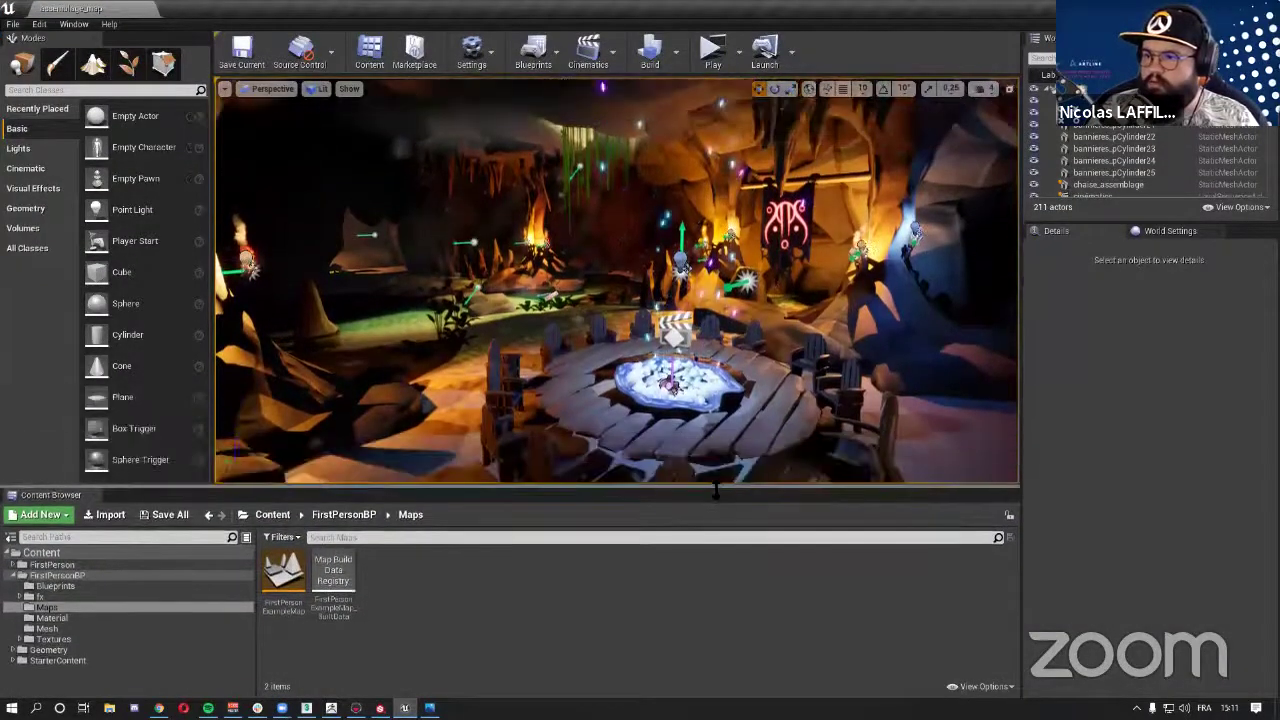
- Open the chair material M_chaise_c from the Material folder of FirstPersonBP in the material editor
click(82, 618)
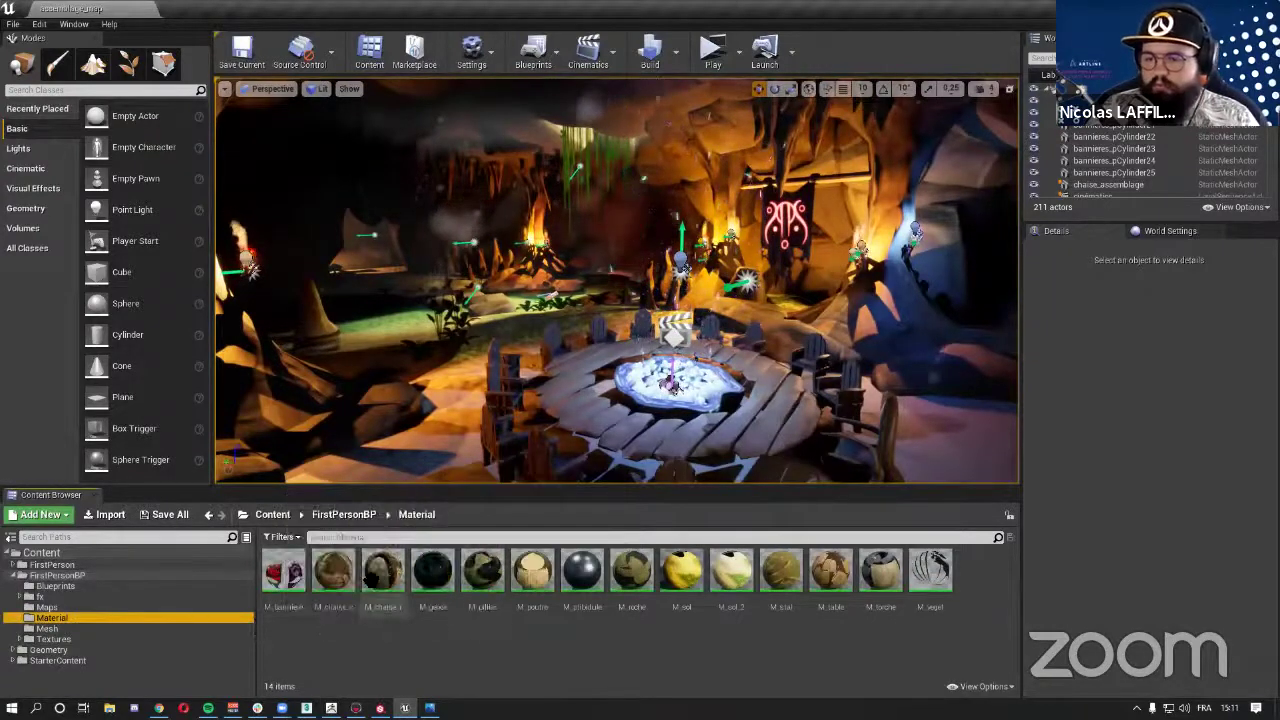
double_click(336, 580)
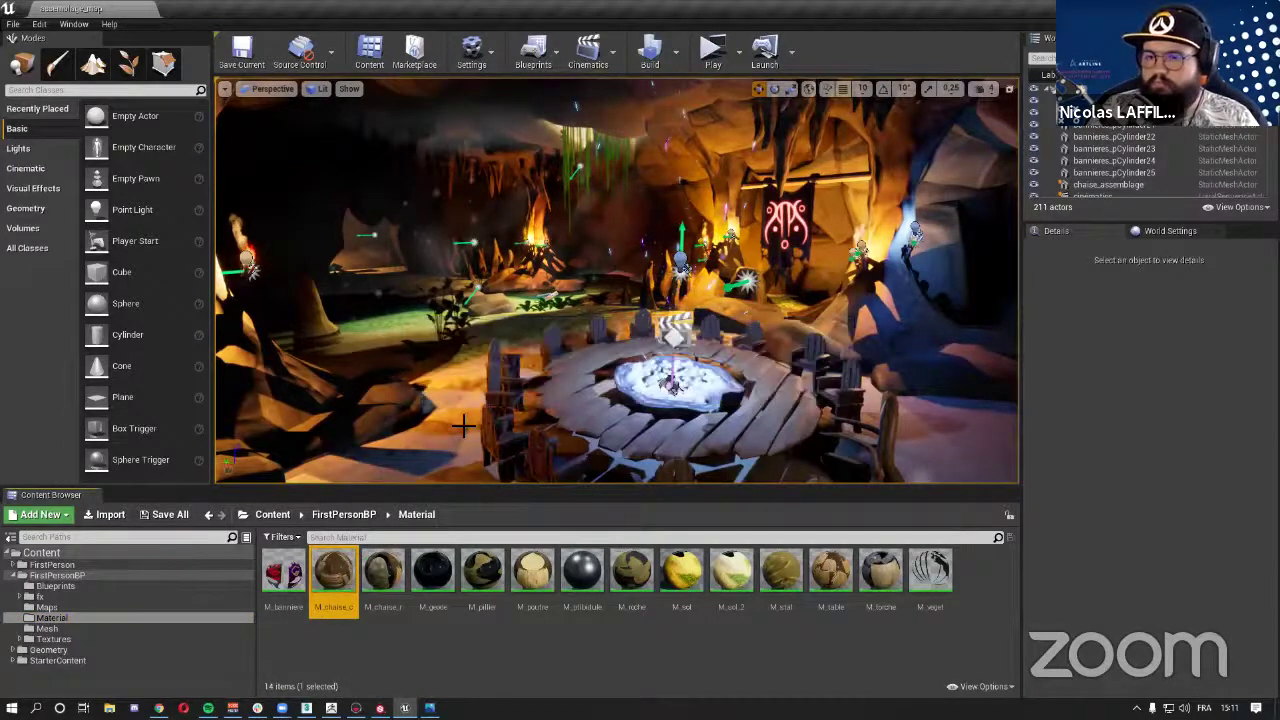
scroll(530, 432, down, 4)
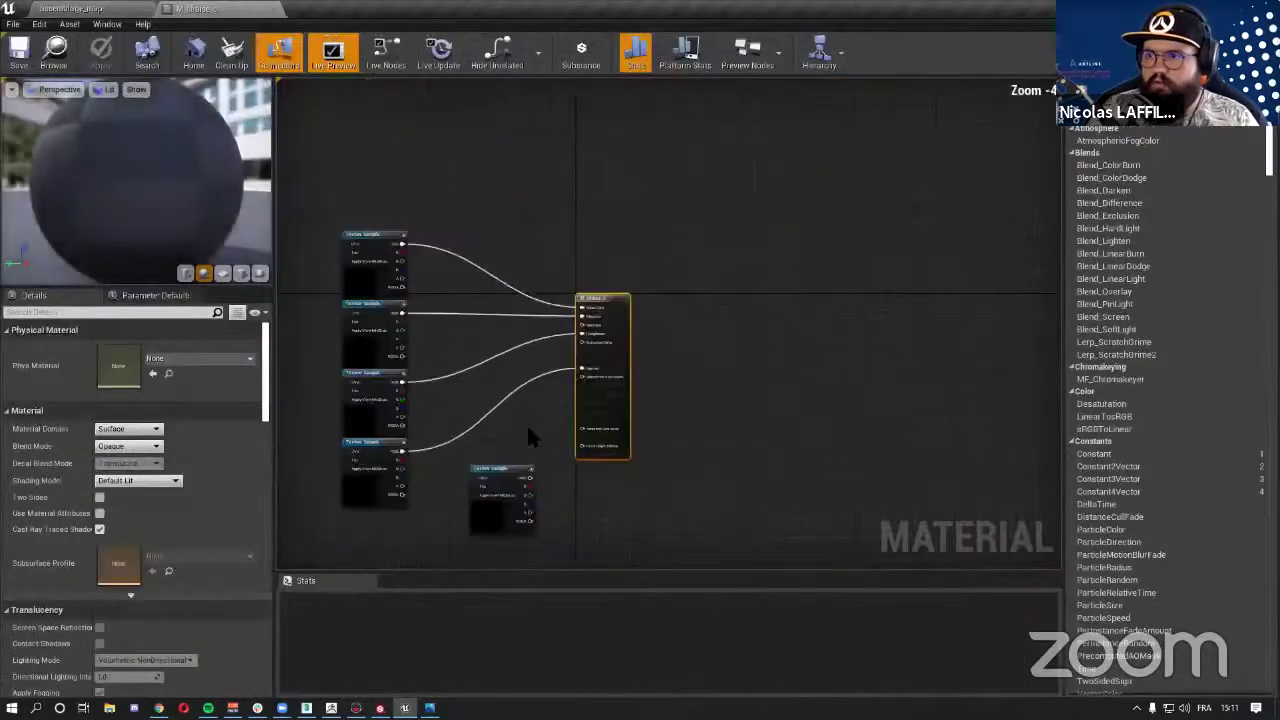
- Examine the texture samples wired into the Base Color, Metallic, Roughness and Normal inputs of M_chaise_c
scroll(536, 423, up, 1)
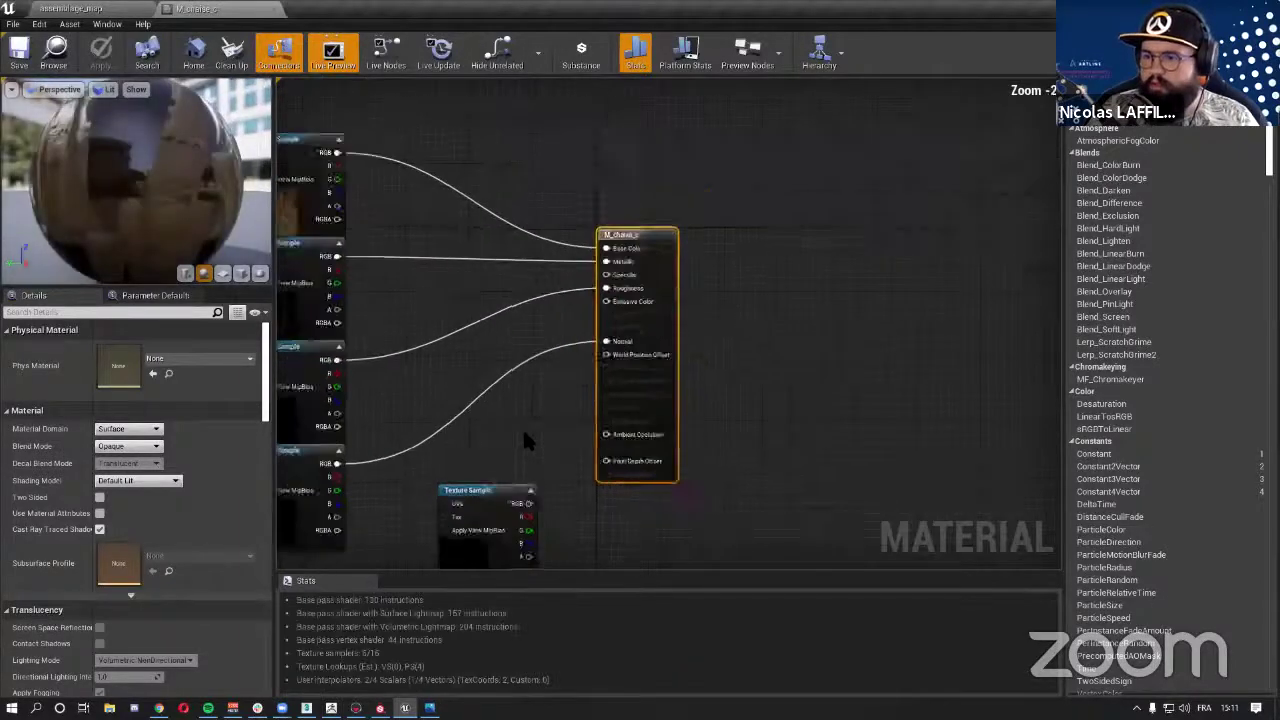
scroll(518, 422, down, 2)
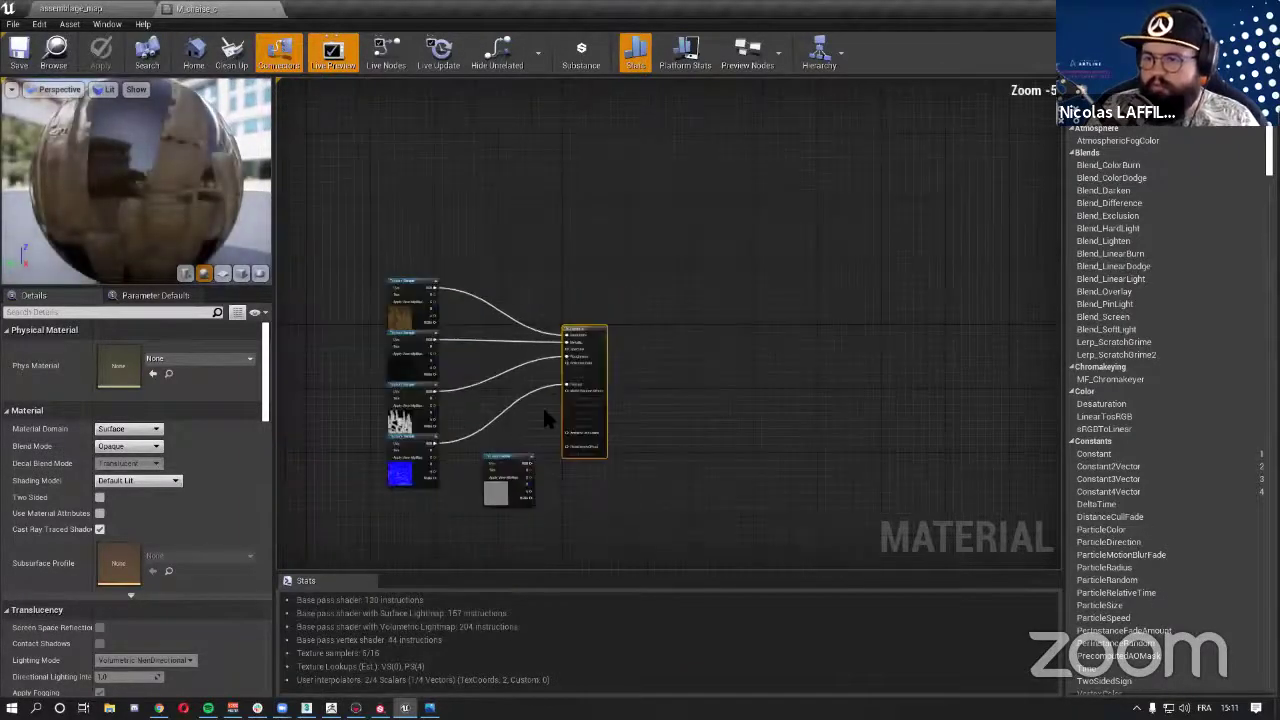
scroll(545, 418, up, 1)
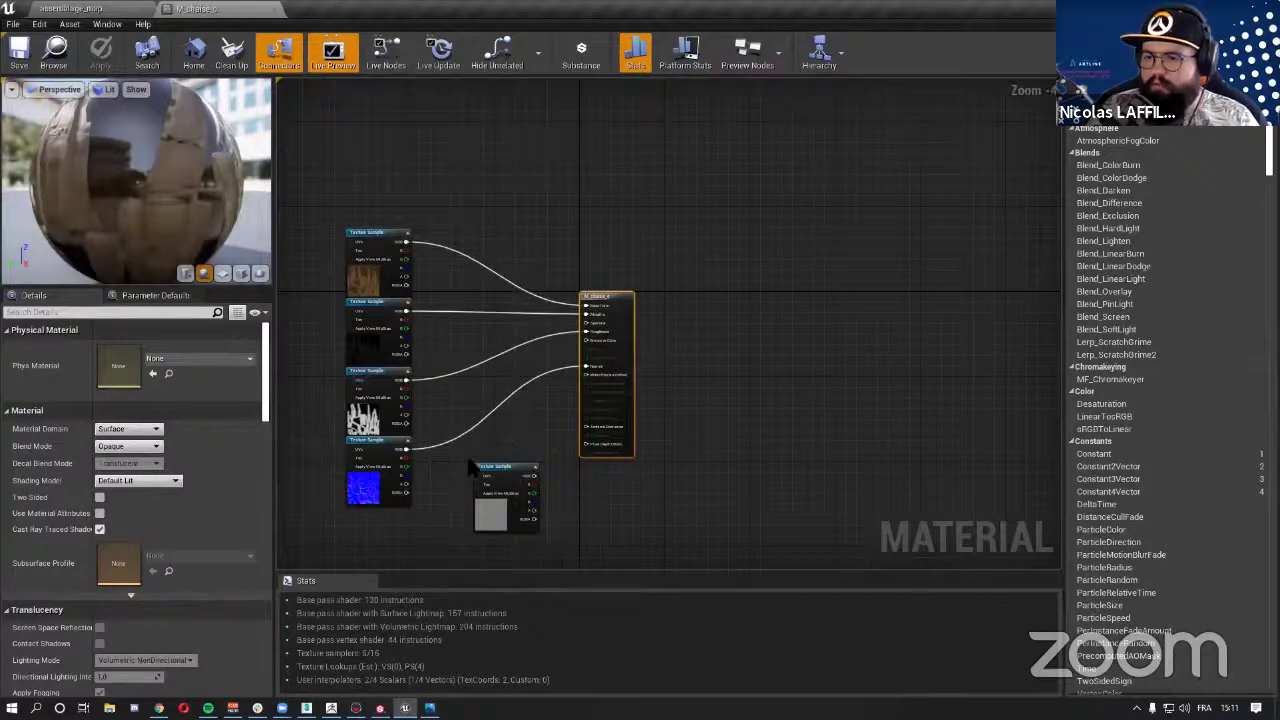
scroll(340, 320, up, 3)
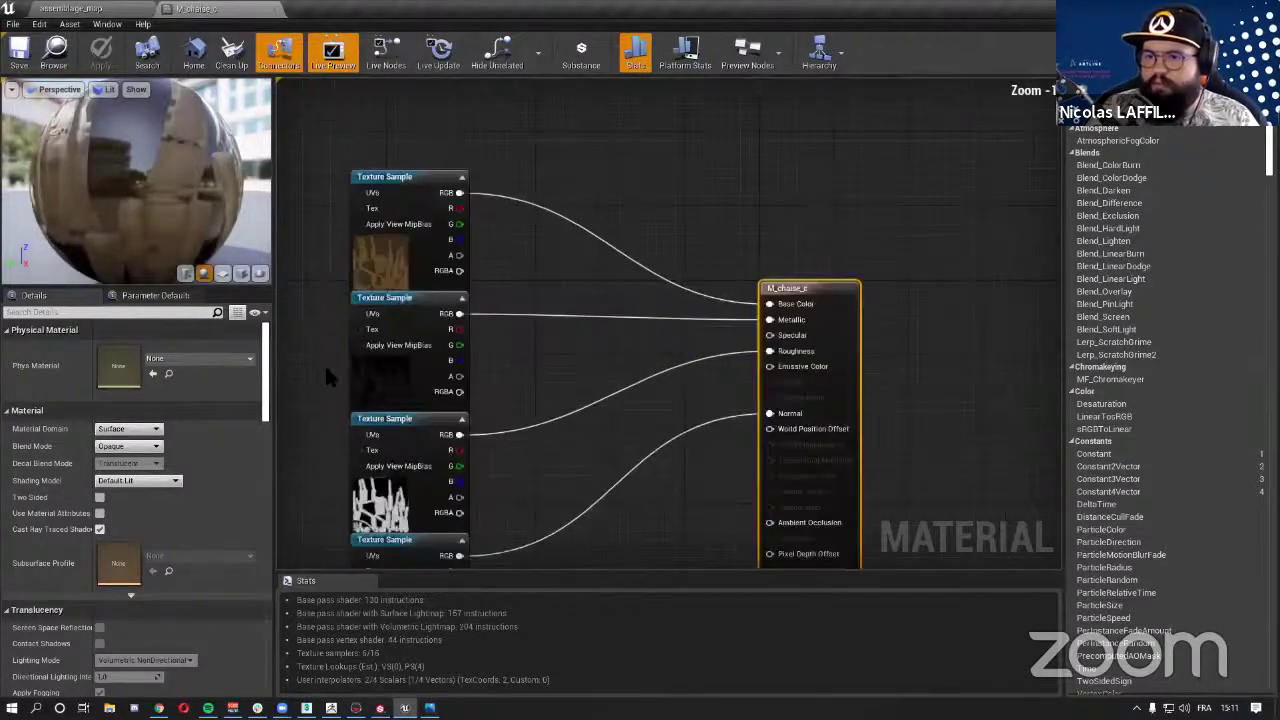
right_drag(326, 370, 404, 247)
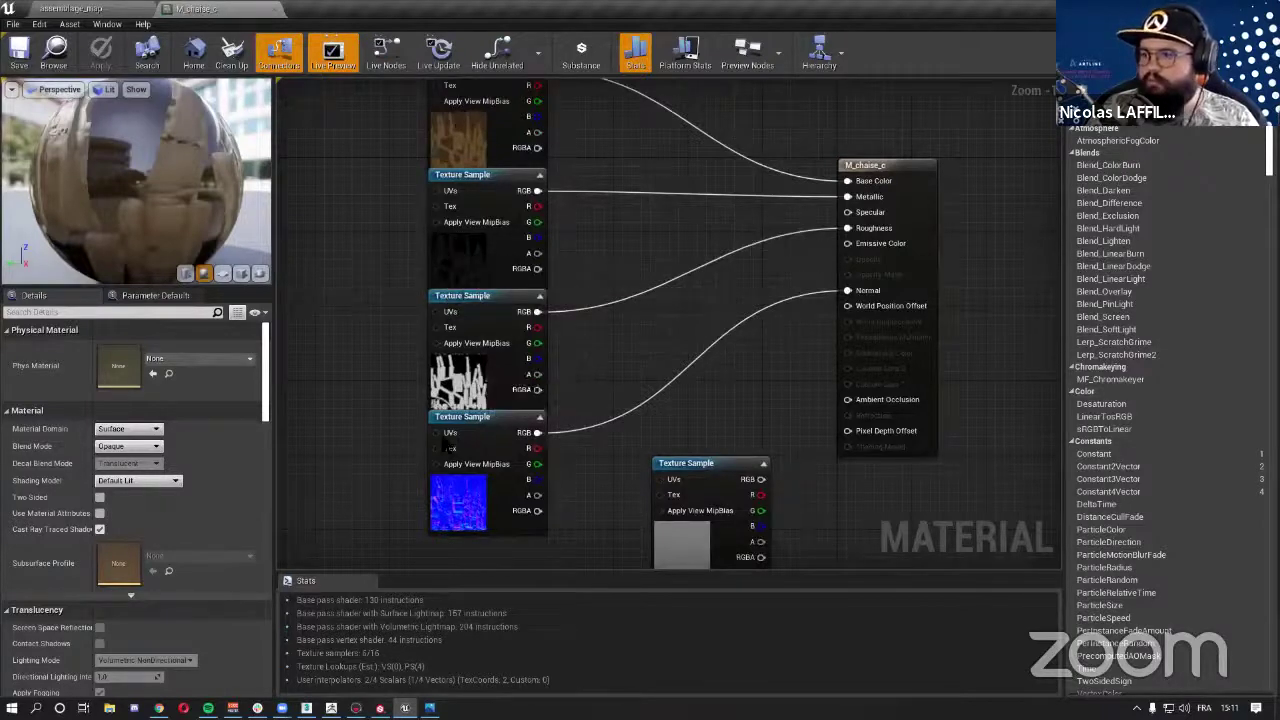
scroll(476, 520, down, 1)
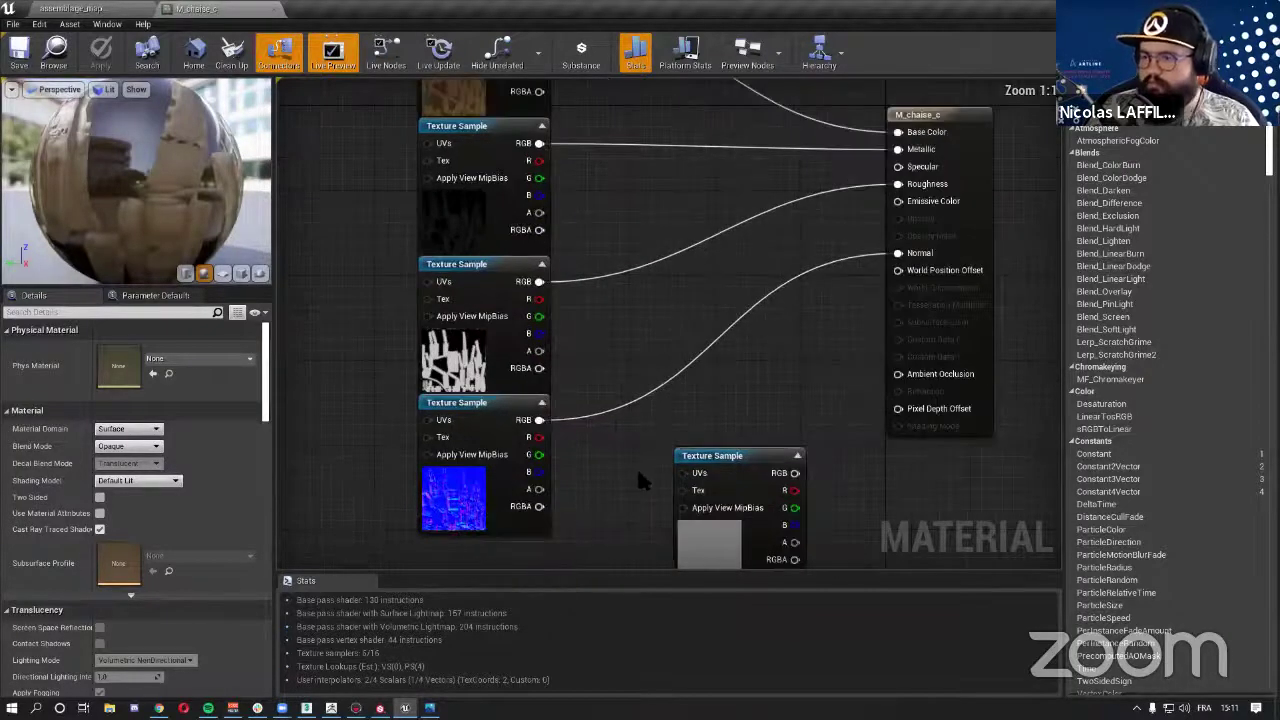
scroll(636, 464, down, 1)
right_drag(709, 407, 602, 409)
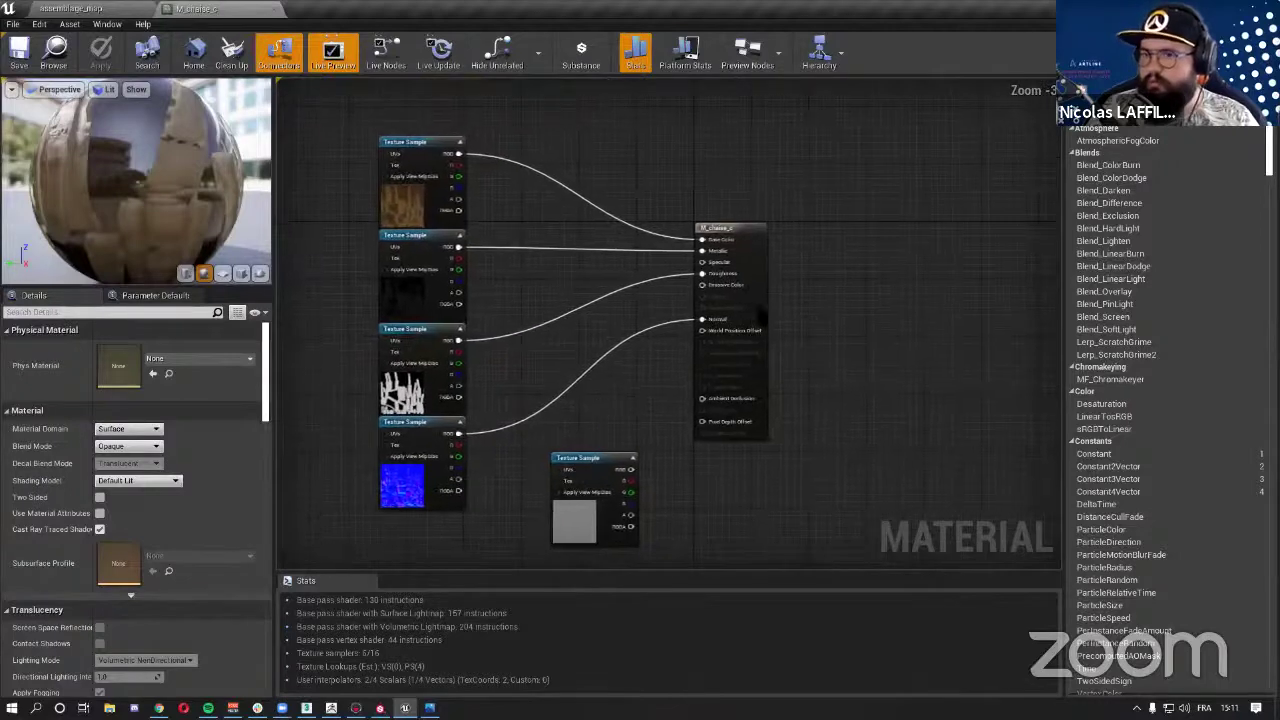
- Return to the cave level, clear the material selection and examine the lit environment around the rocks, round table and chairs
click(82, 10)
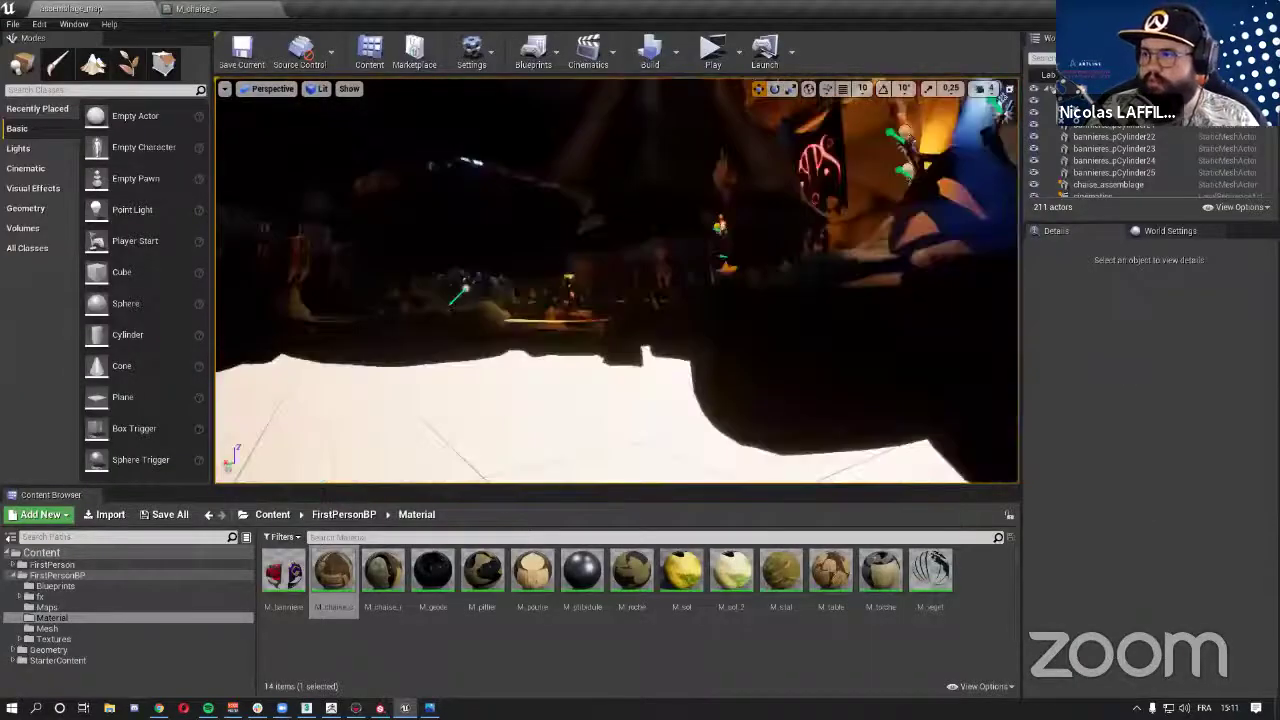
mouse_move(551, 419)
right_down()
mouse_move(551, 470)
mouse_move(600, 419)
mouse_move(551, 418)
right_up()
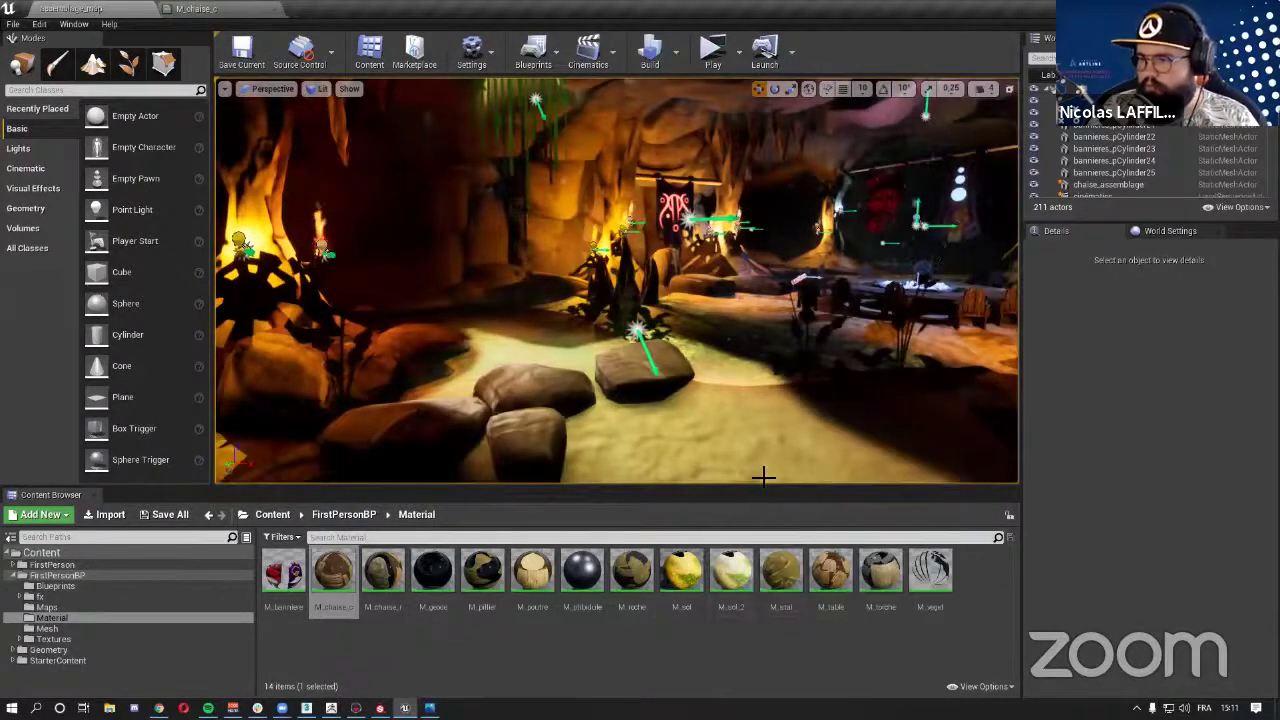
right_drag(764, 477, 760, 440)
right_drag(710, 351, 710, 351)
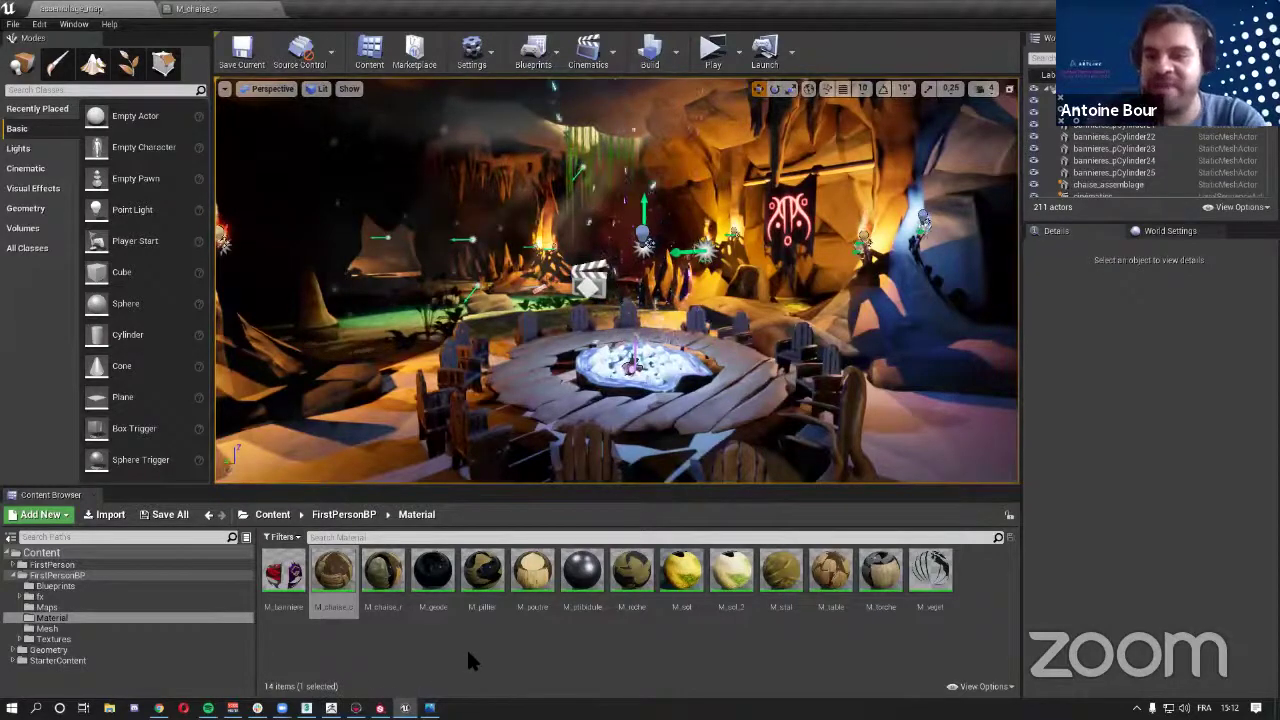
click(656, 649)
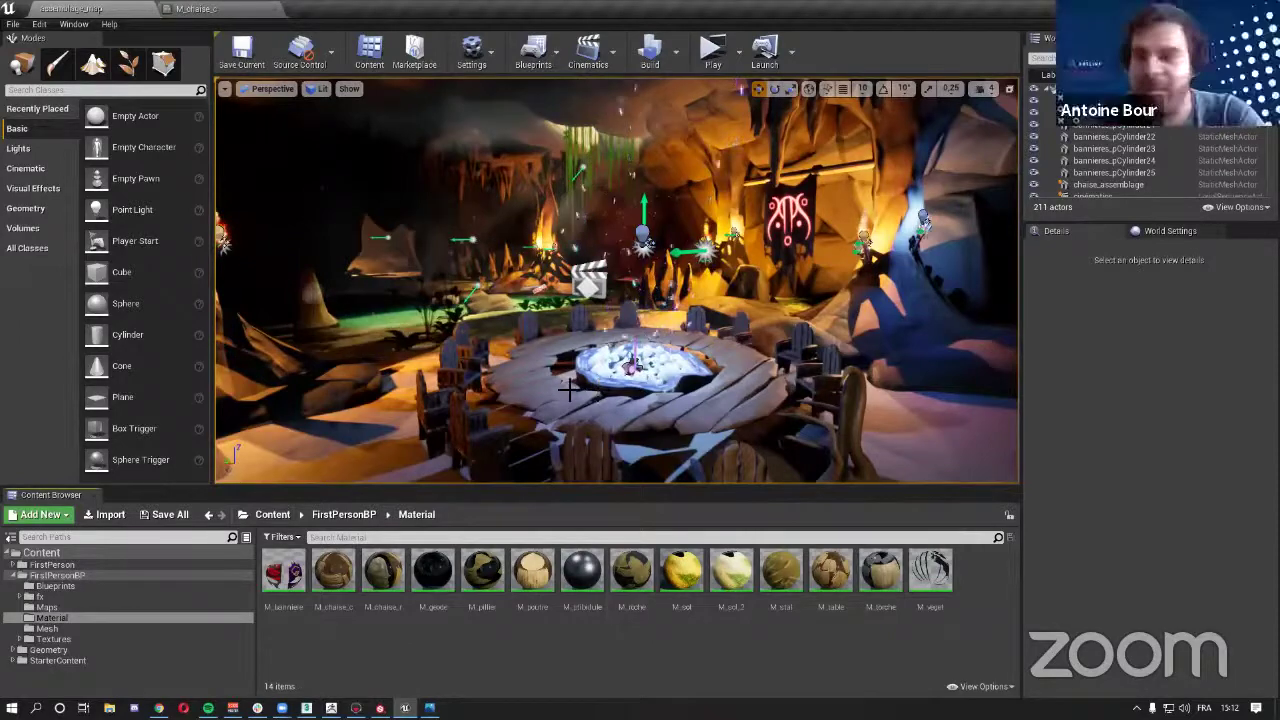
alt+drag(548, 367, 548, 332)
right_drag(631, 367, 631, 367)
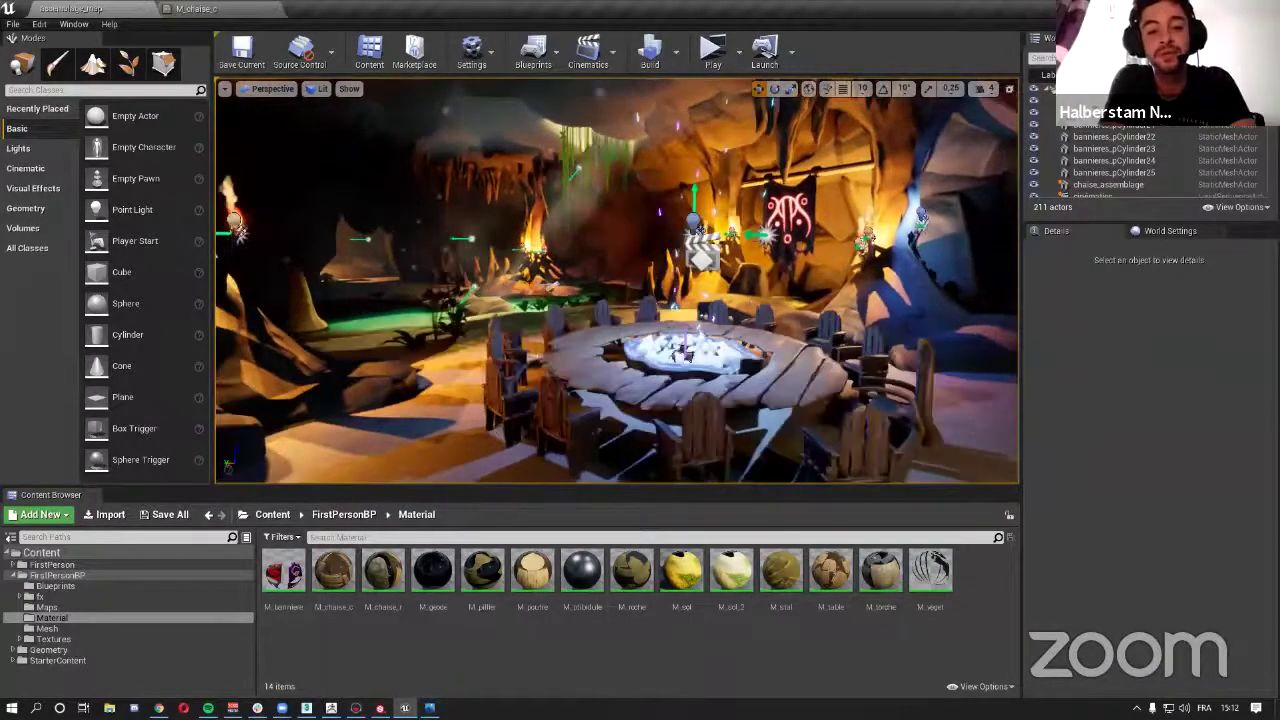